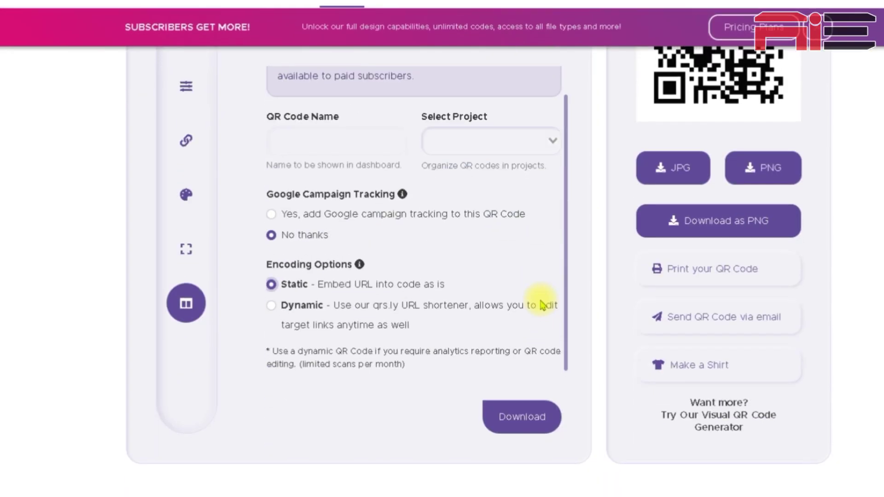
Download the finished static QR code image from QRStuff
click(529, 401)
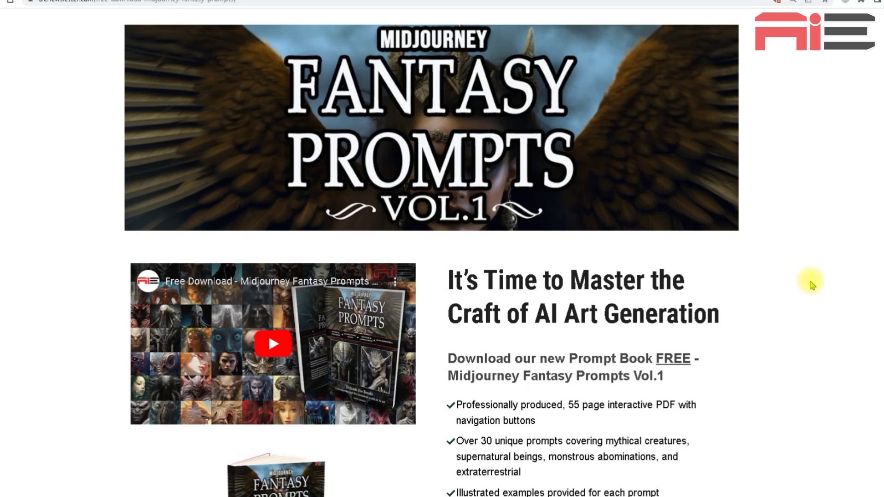
scroll(811, 284, down, 1)
scroll(793, 299, down, 1)
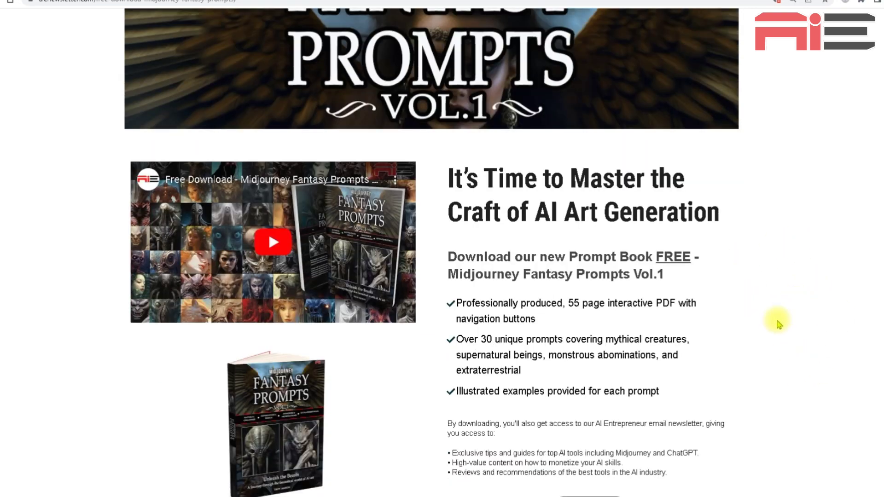
scroll(737, 281, down, 1)
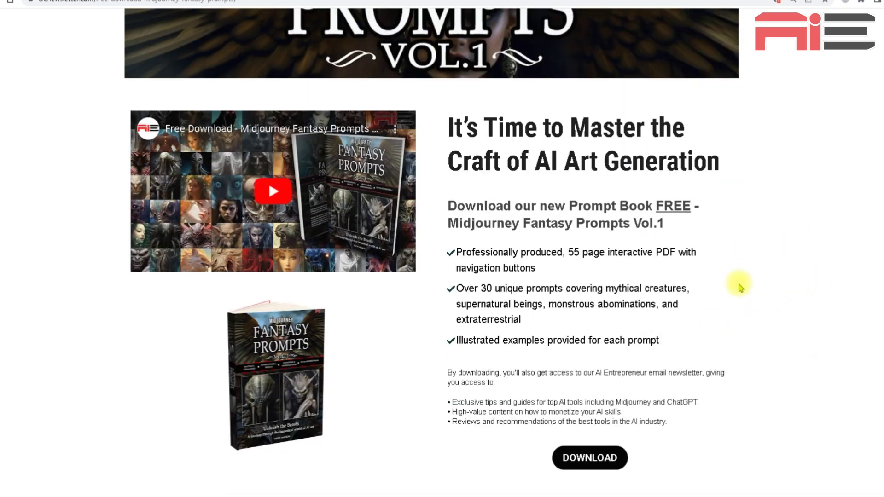
scroll(743, 292, down, 1)
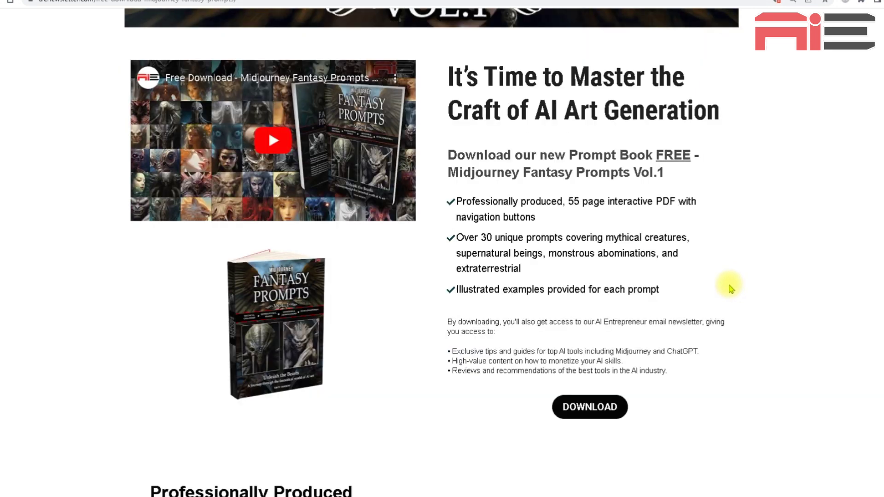
scroll(731, 289, down, 6)
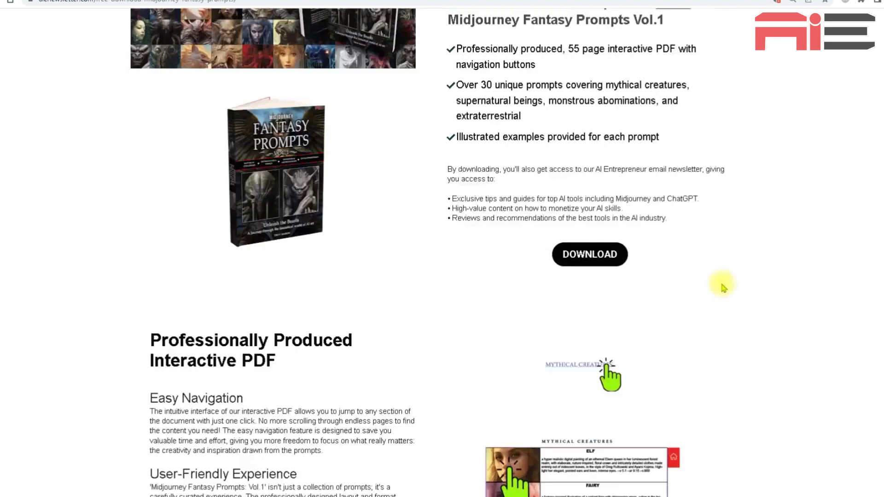
scroll(748, 296, up, 8)
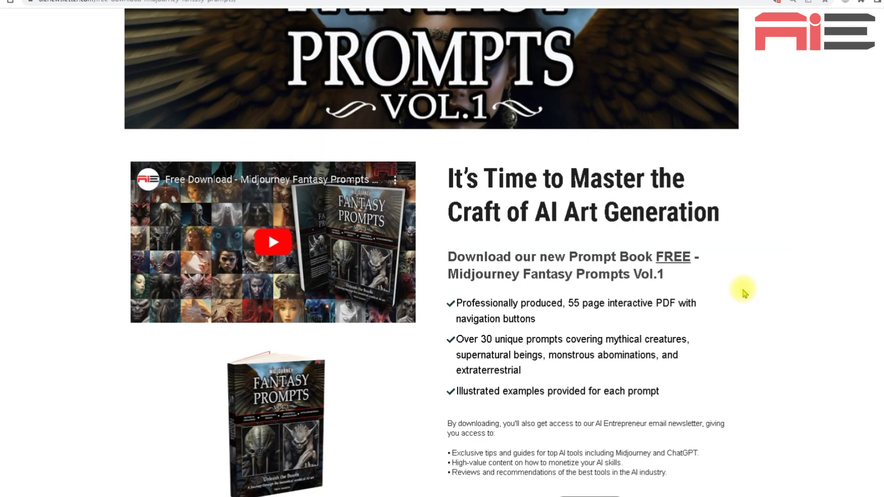
scroll(750, 297, up, 1)
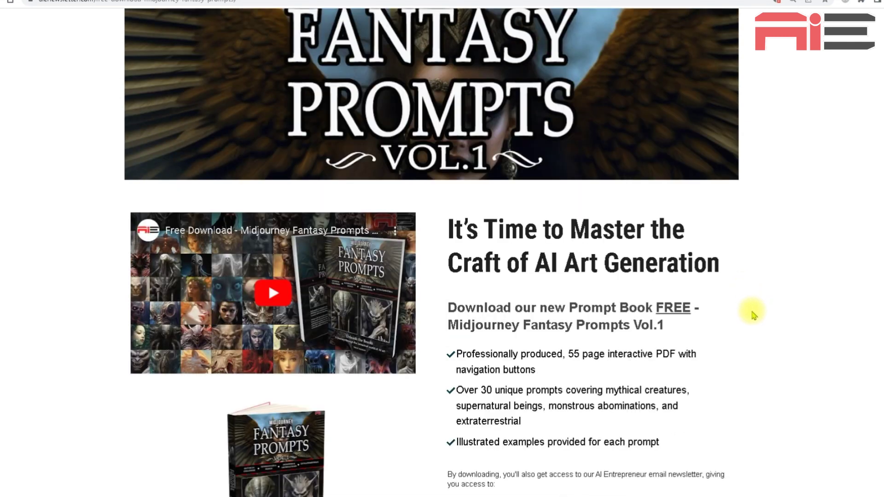
scroll(751, 316, up, 1)
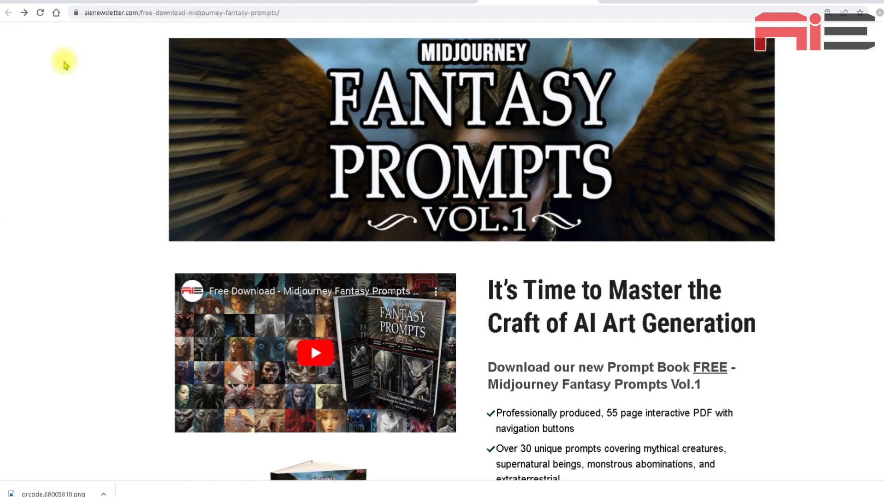
Copy the Fantasy Prompts landing page's URL from the address bar and go to is.gd
click(202, 15)
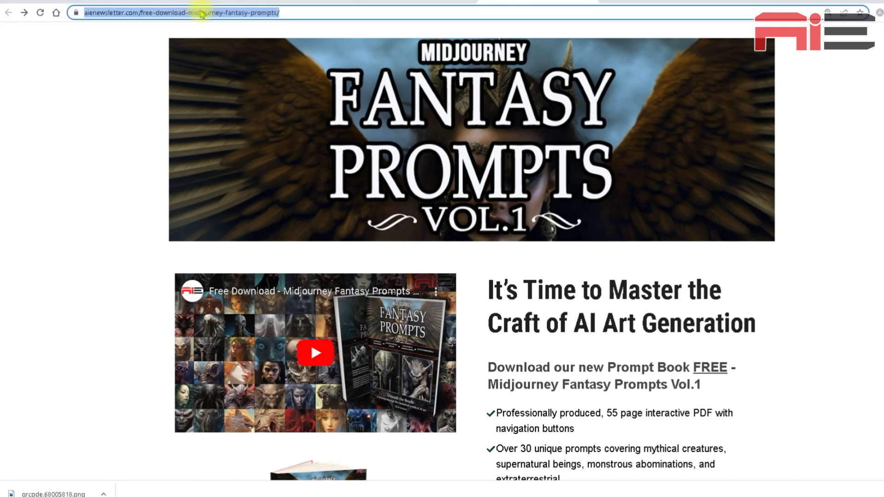
right_click(202, 14)
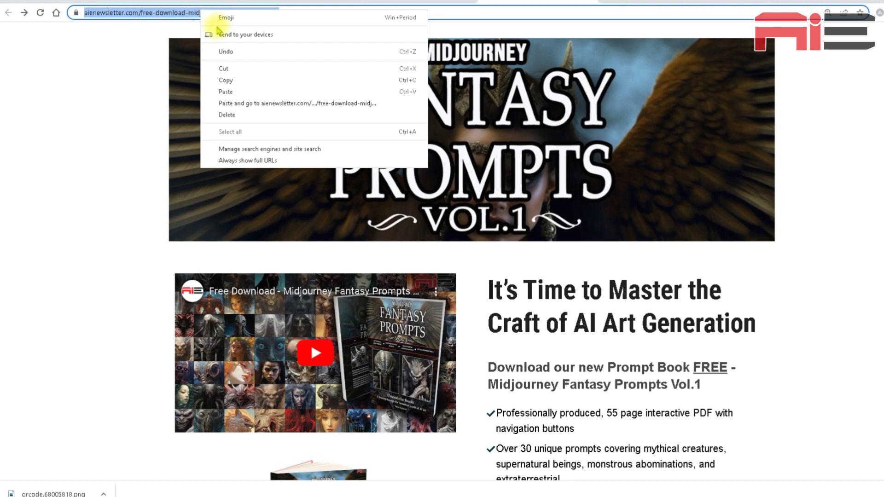
click(239, 85)
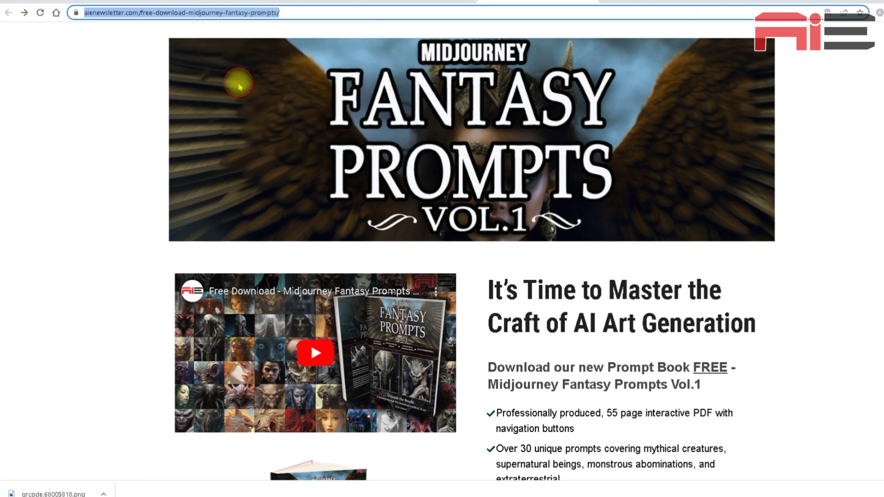
click(442, 3)
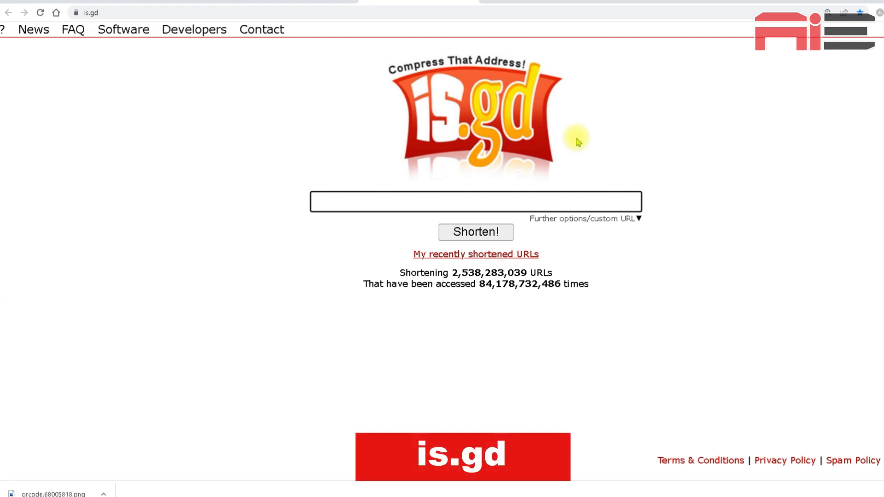
key(ctrl+v)
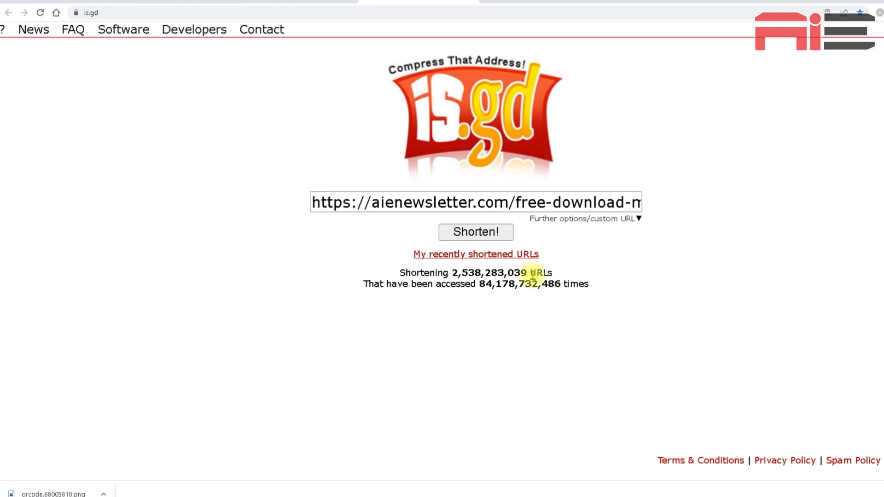
click(505, 232)
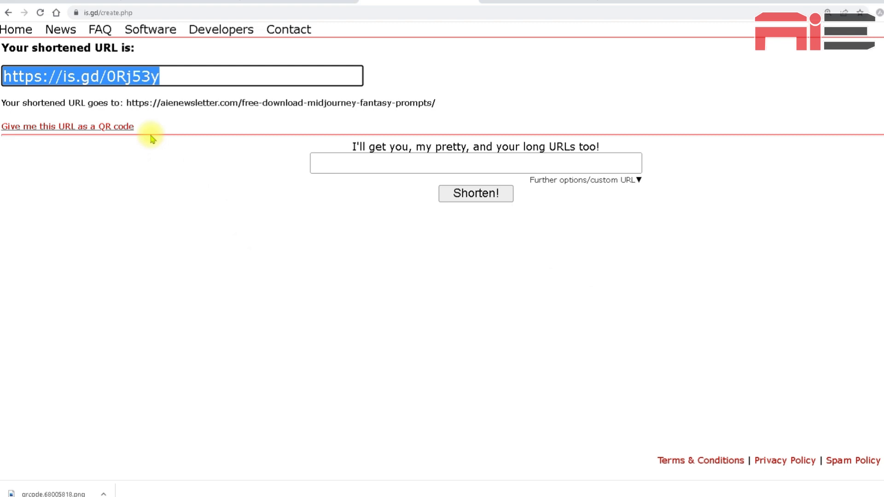
click(466, 65)
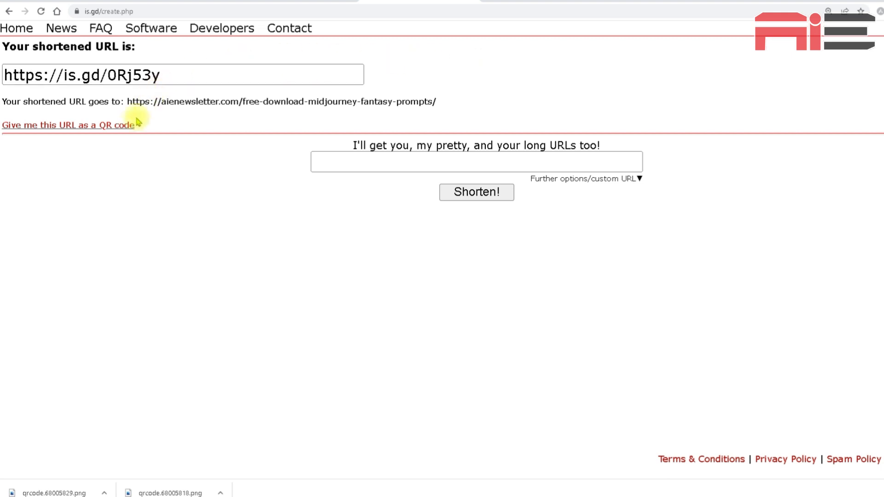
click(129, 130)
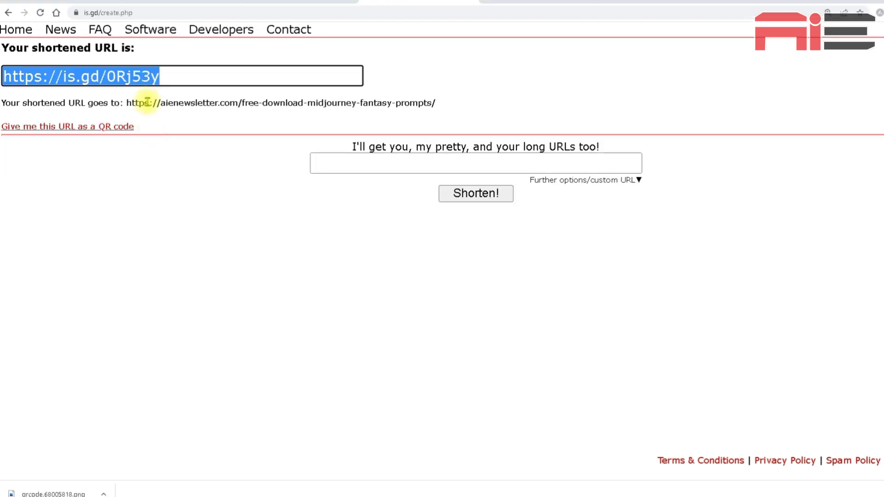
drag(158, 113, 157, 102)
click(153, 76)
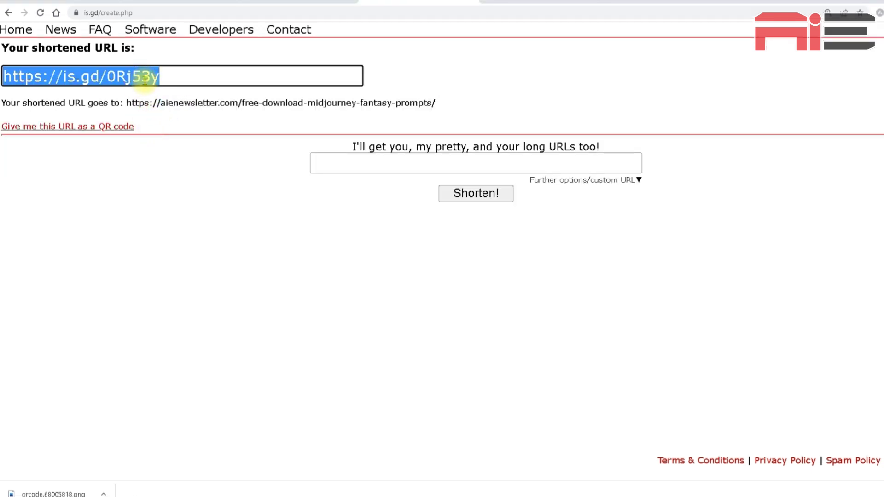
right_click(146, 77)
click(172, 84)
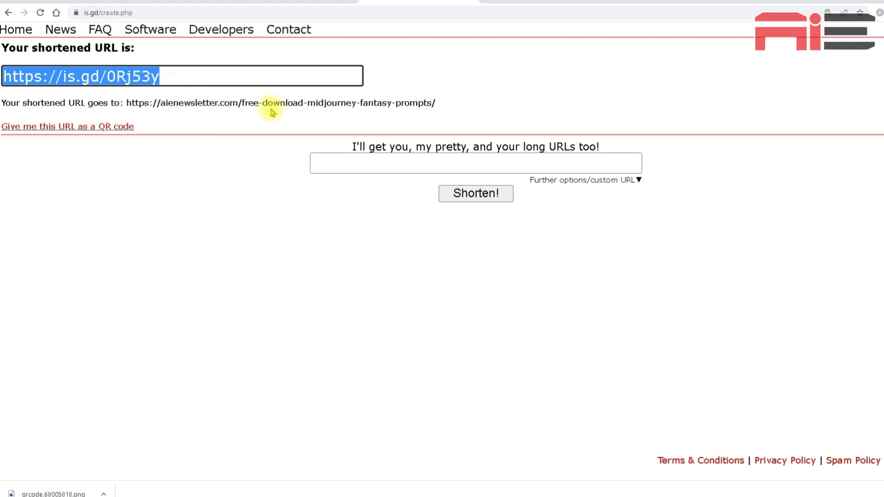
click(317, 3)
scroll(515, 139, down, 1)
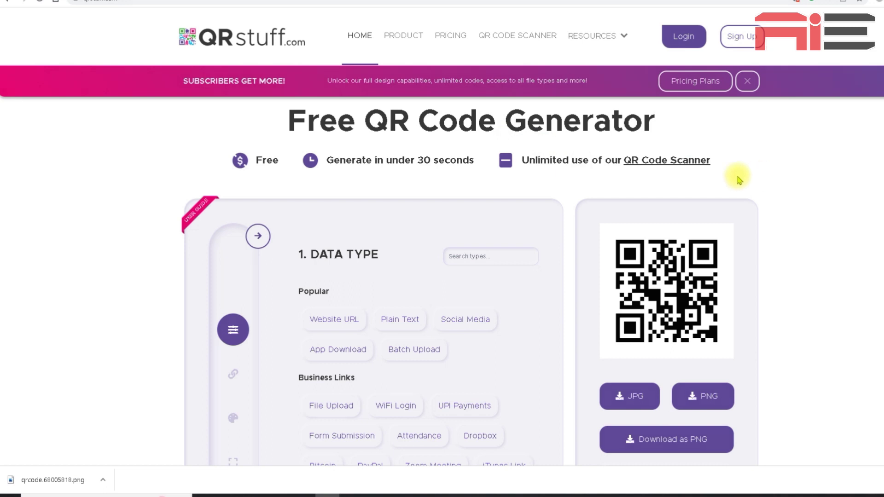
click(346, 327)
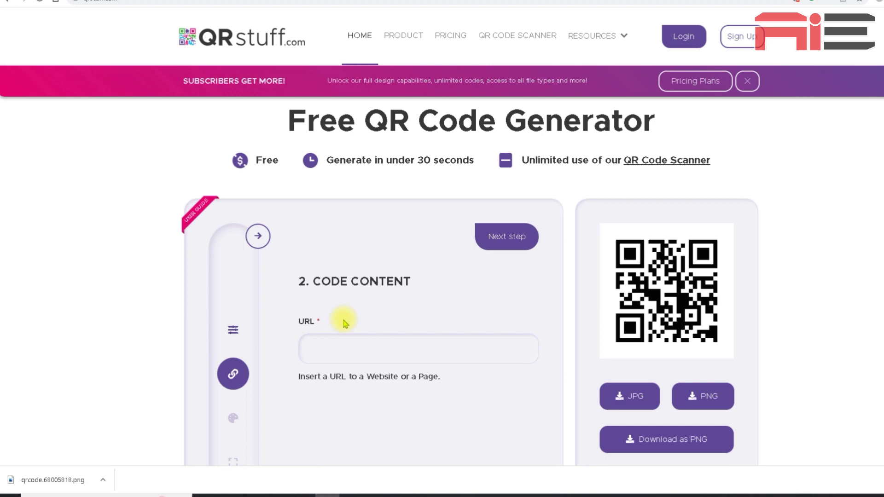
scroll(345, 323, down, 1)
click(346, 313)
right_click(340, 297)
click(405, 364)
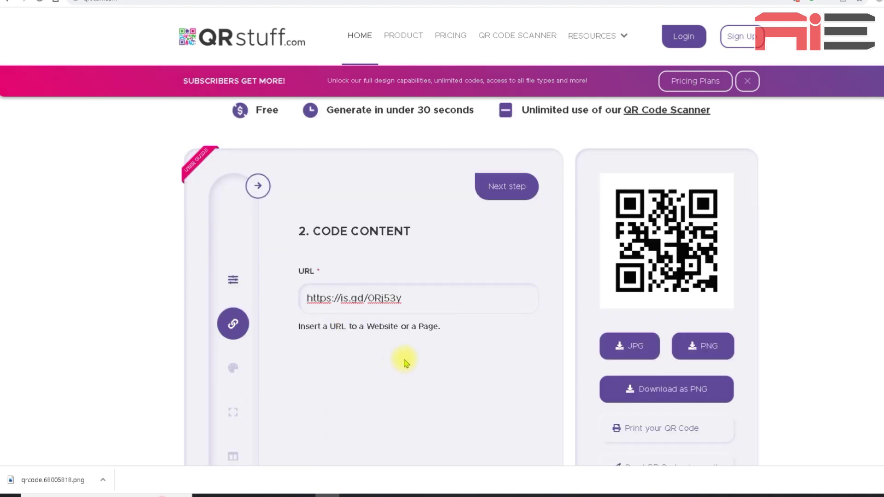
scroll(467, 339, down, 2)
click(507, 447)
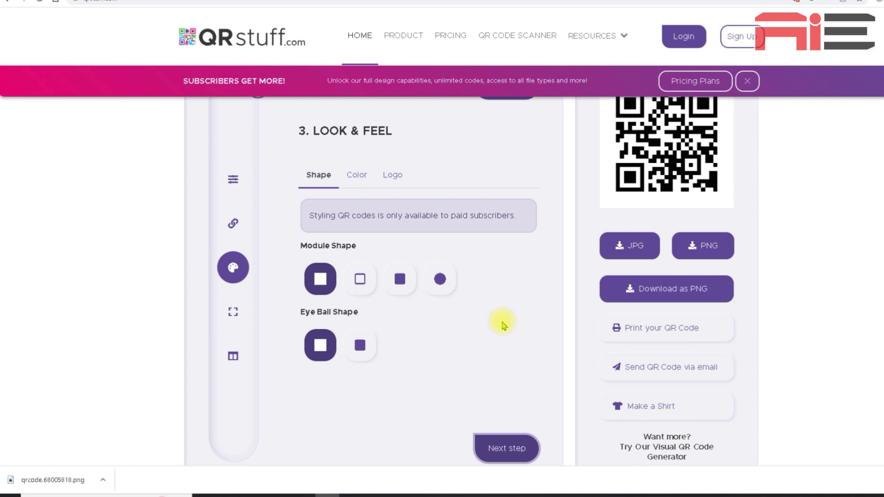
click(515, 448)
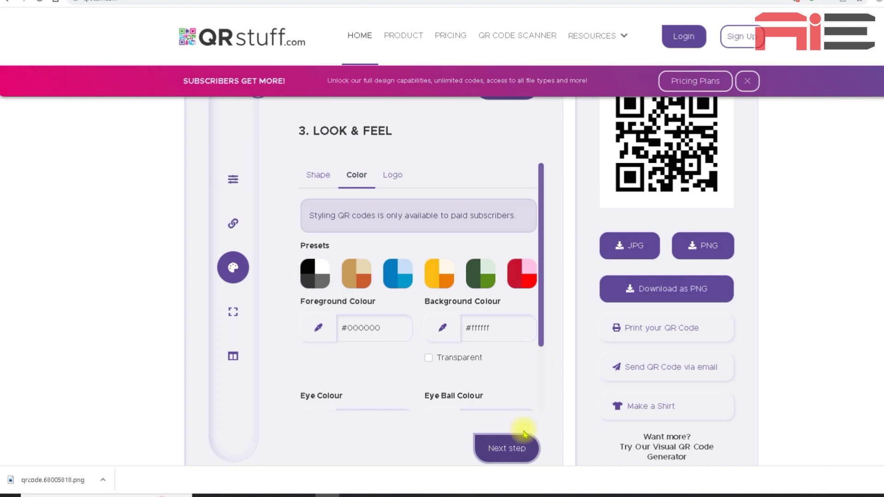
Keep QRStuff's default colour and logo settings and continue to Image Format
click(516, 448)
click(517, 448)
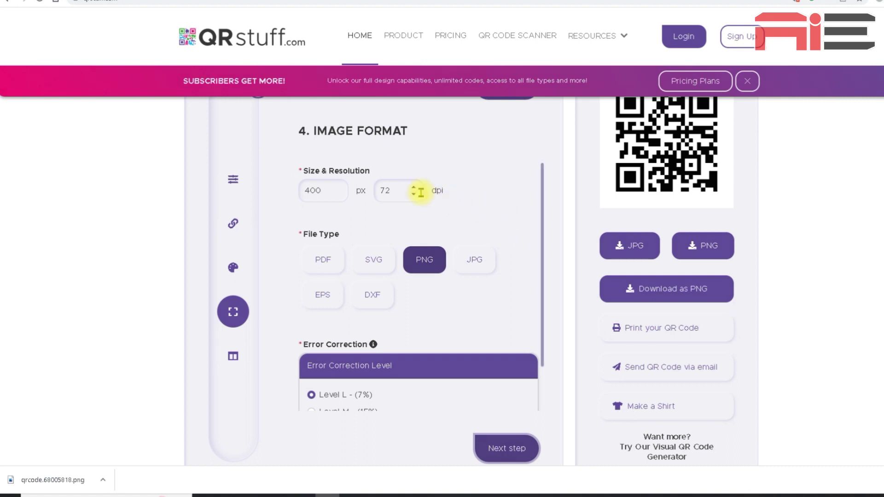
Set the QR image to 300 dpi with Level H (30%) error correction, then continue
drag(399, 189, 380, 189)
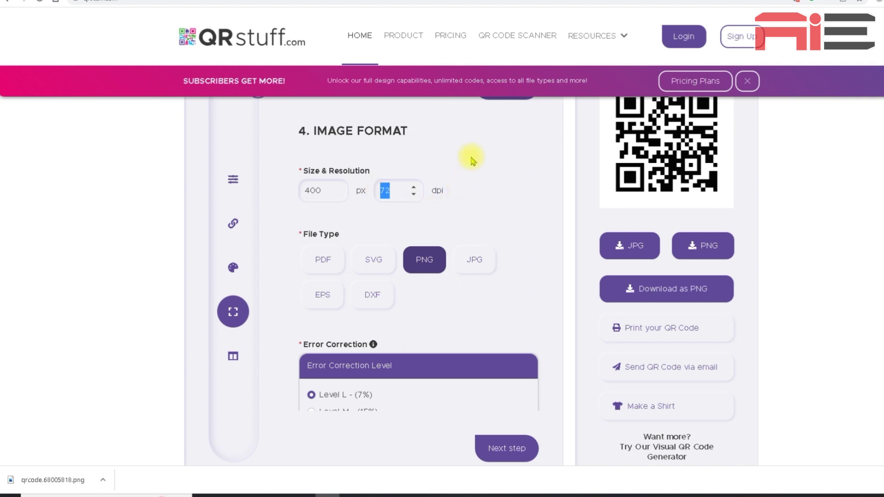
text(300)
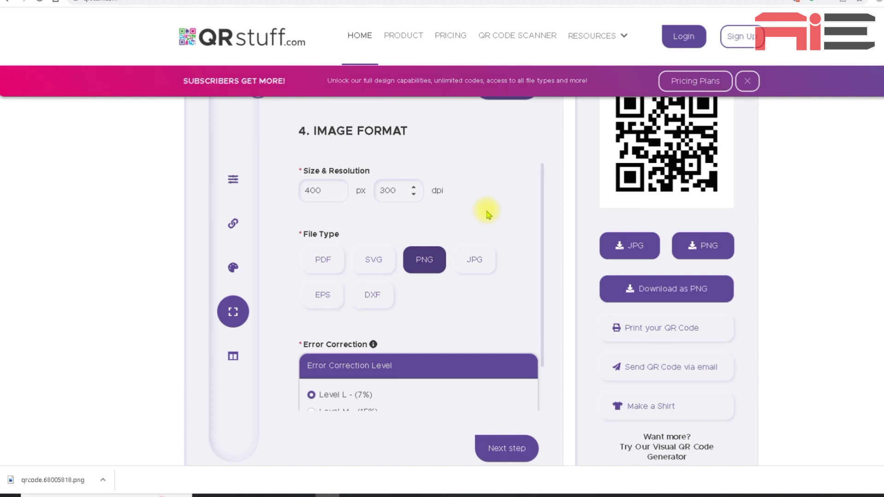
scroll(515, 236, down, 1)
scroll(515, 237, down, 1)
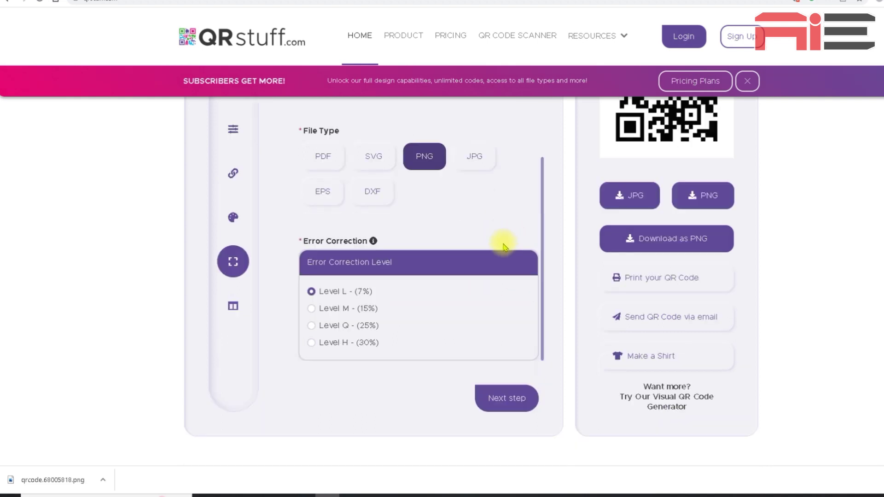
click(311, 344)
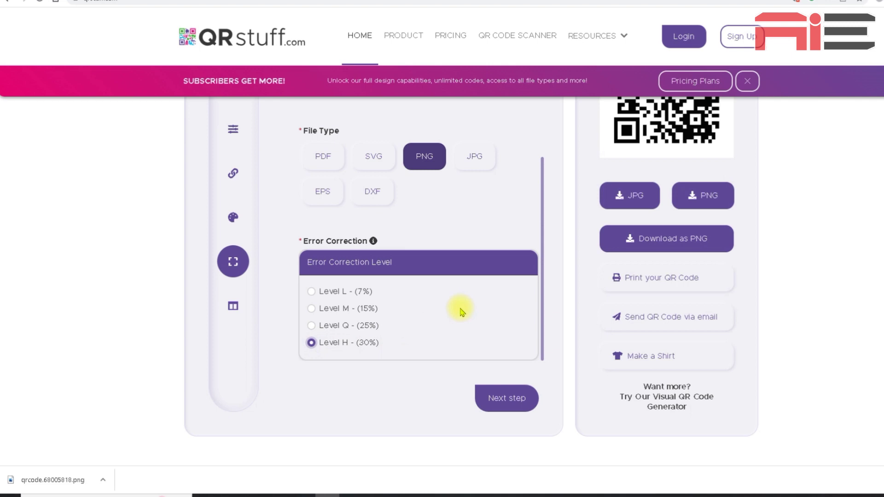
click(506, 397)
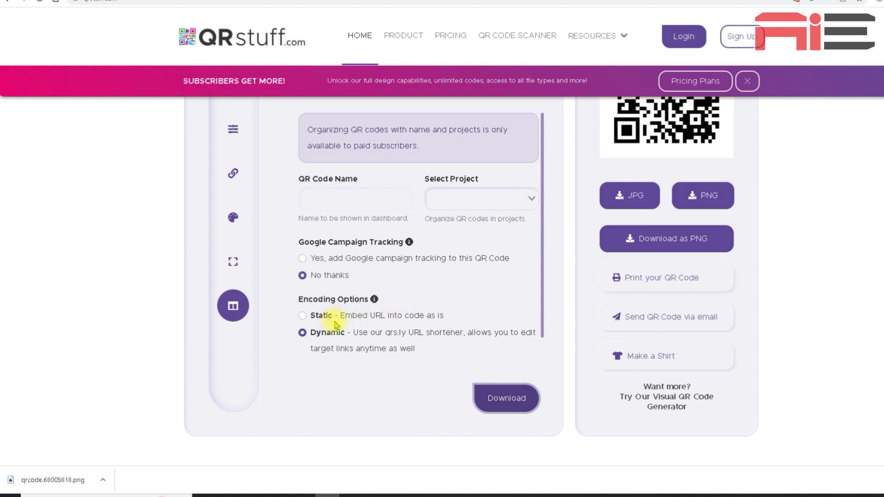
Switch encoding to Static and download the QR code as a PNG
click(303, 315)
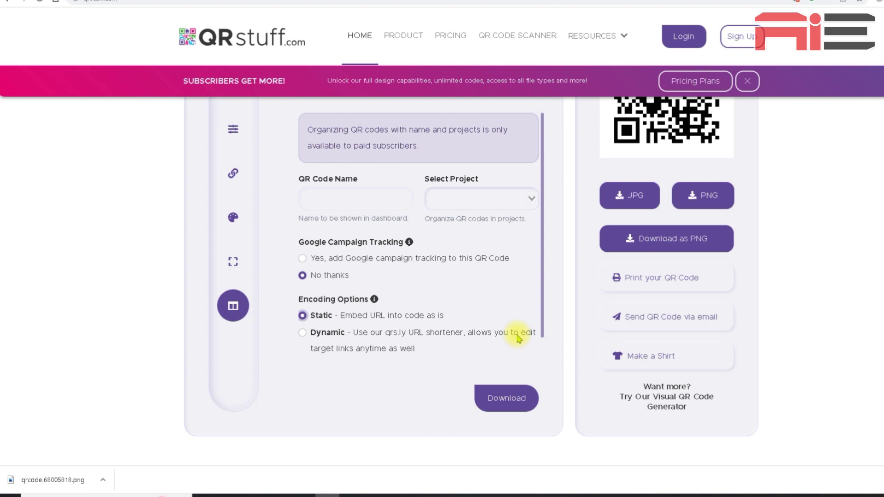
scroll(518, 339, down, 1)
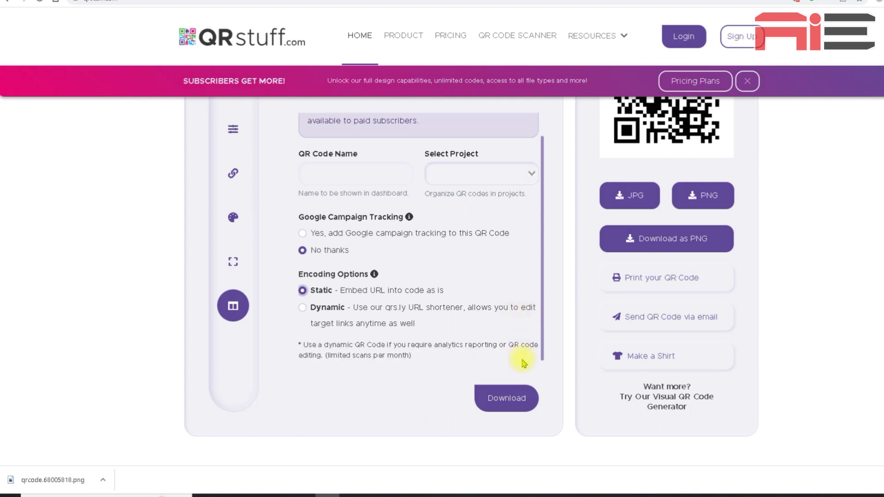
click(512, 399)
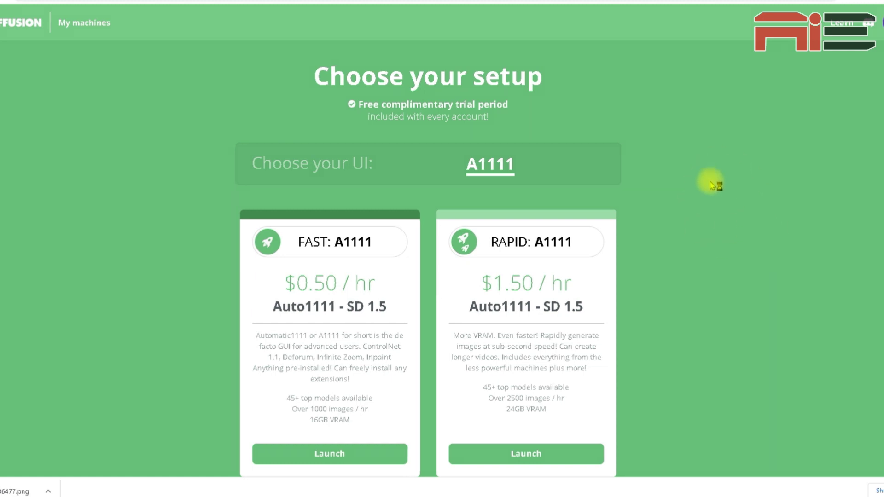
scroll(765, 188, down, 1)
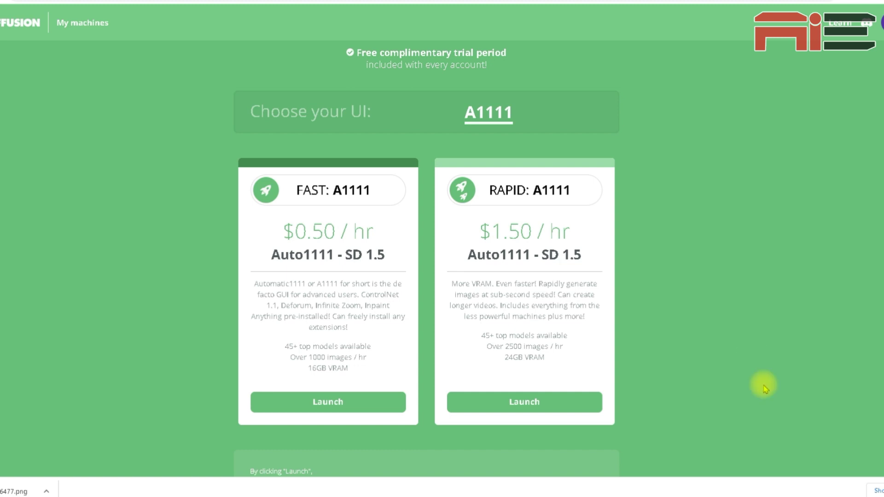
scroll(760, 299, up, 1)
scroll(751, 284, down, 1)
Launch the FAST A1111 machine with auto-stop set to 0 hours 30 minutes
click(335, 406)
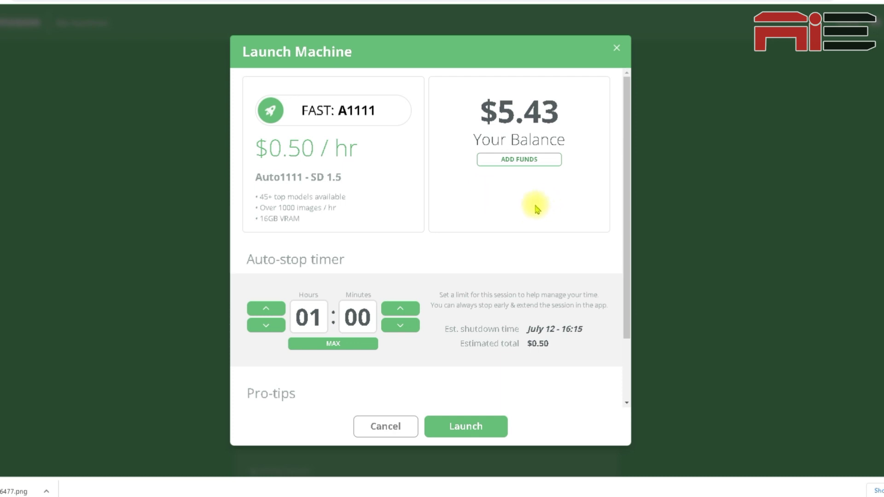
click(268, 326)
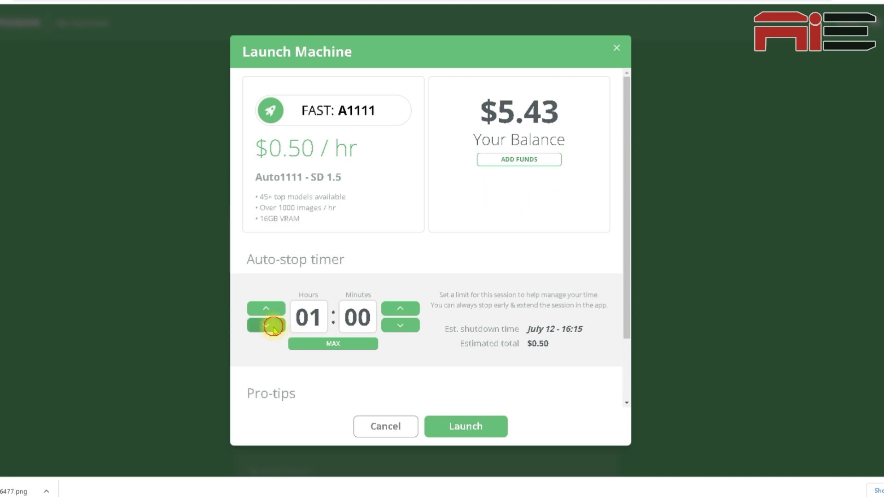
click(400, 311)
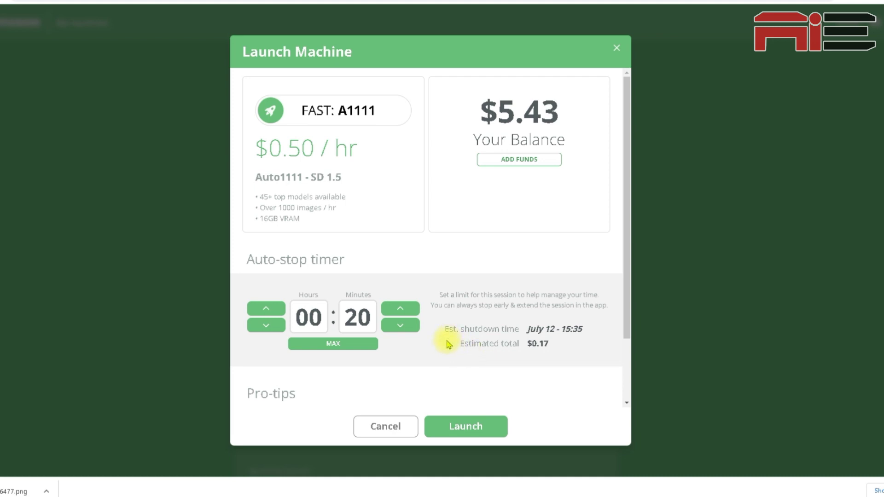
click(399, 308)
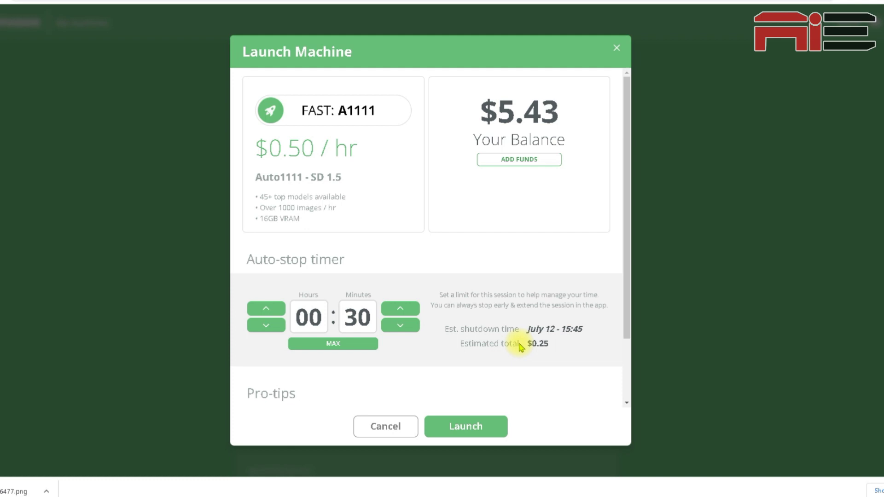
click(474, 425)
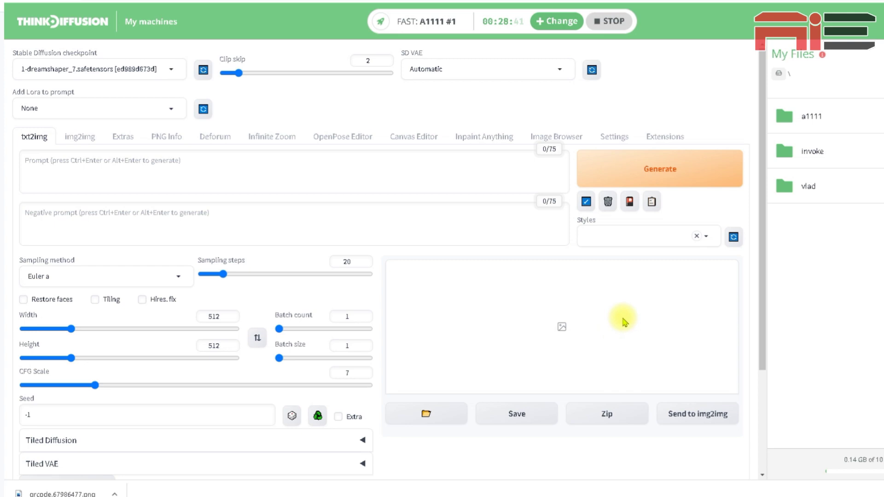
Load the revAnimated_v122 Stable Diffusion checkpoint
click(173, 67)
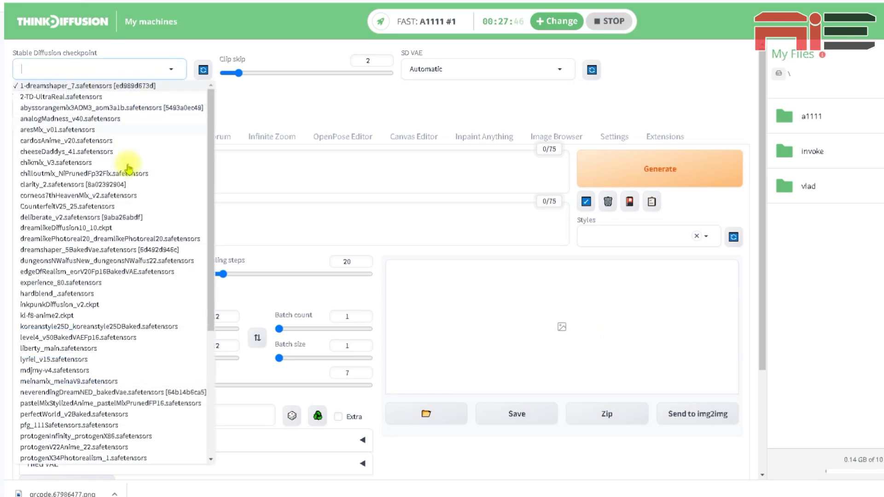
scroll(134, 276, down, 2)
scroll(141, 293, down, 5)
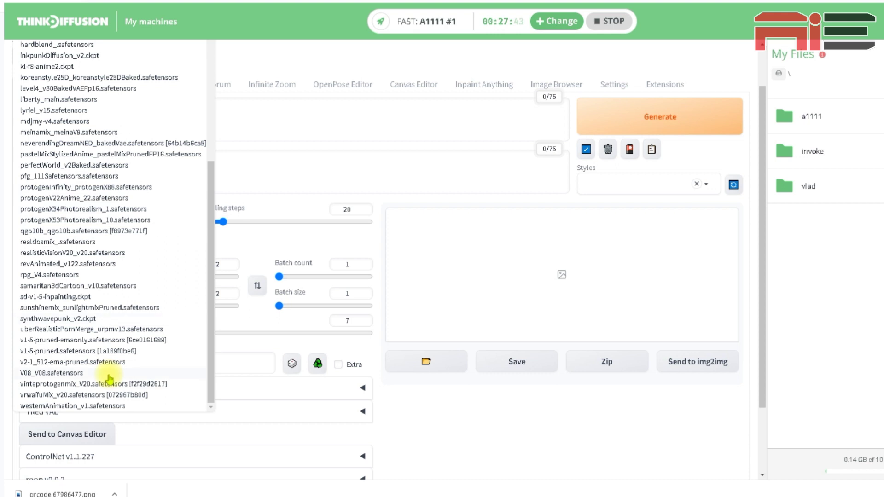
click(57, 267)
scroll(237, 171, up, 2)
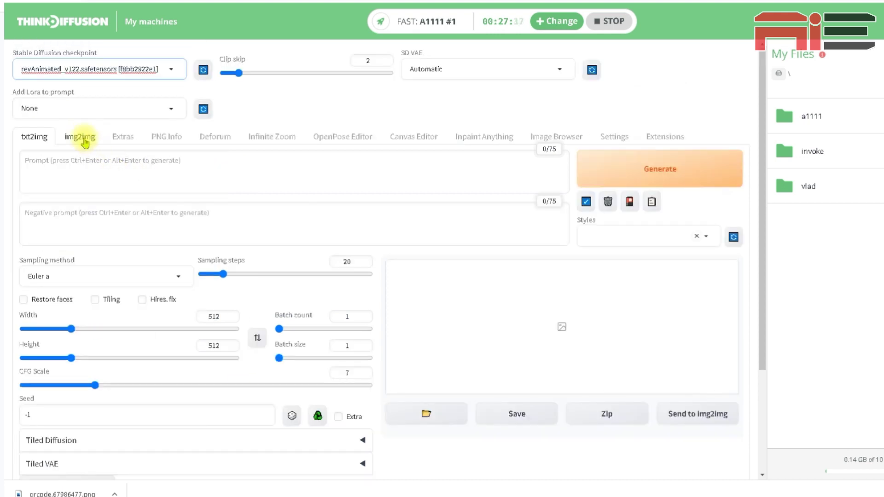
In img2img, set sampling steps to 60 and width and height to 768
click(79, 137)
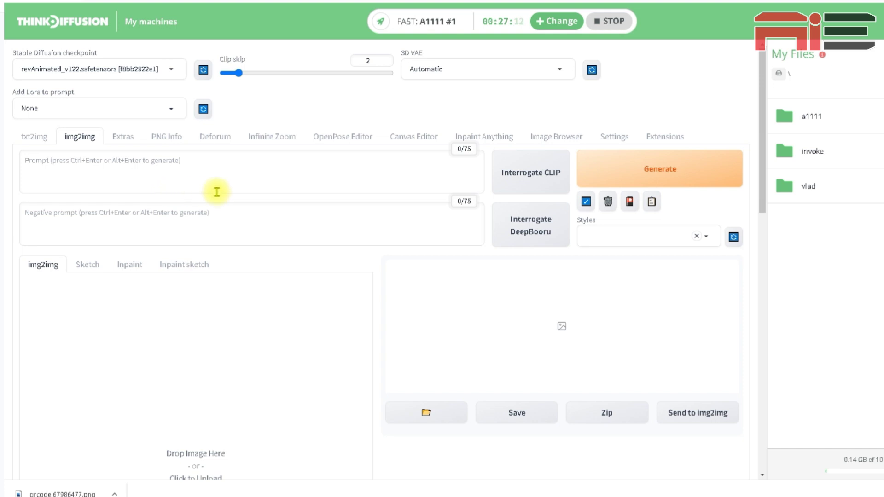
scroll(216, 191, down, 10)
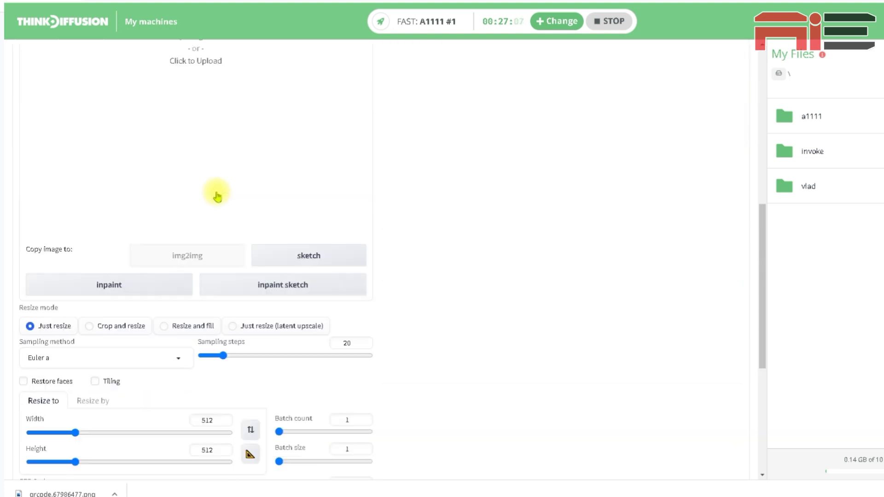
double_click(346, 290)
text(60)
scroll(148, 339, down, 1)
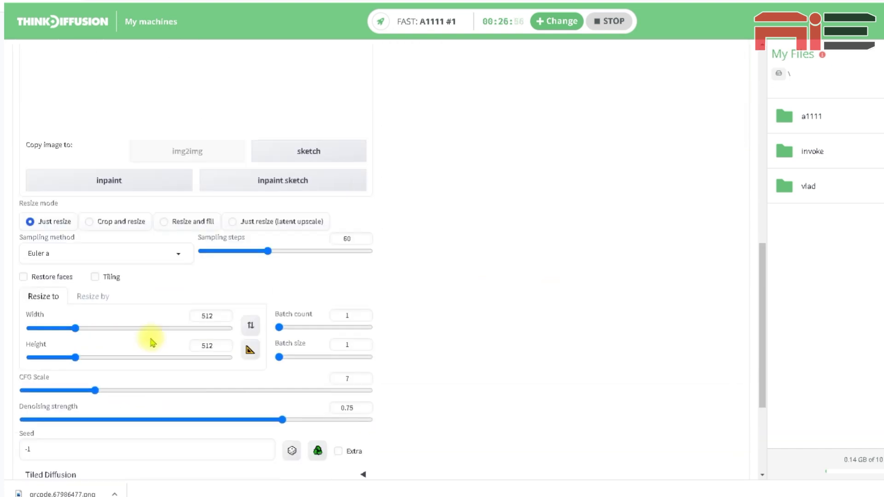
double_click(207, 316)
text(768)
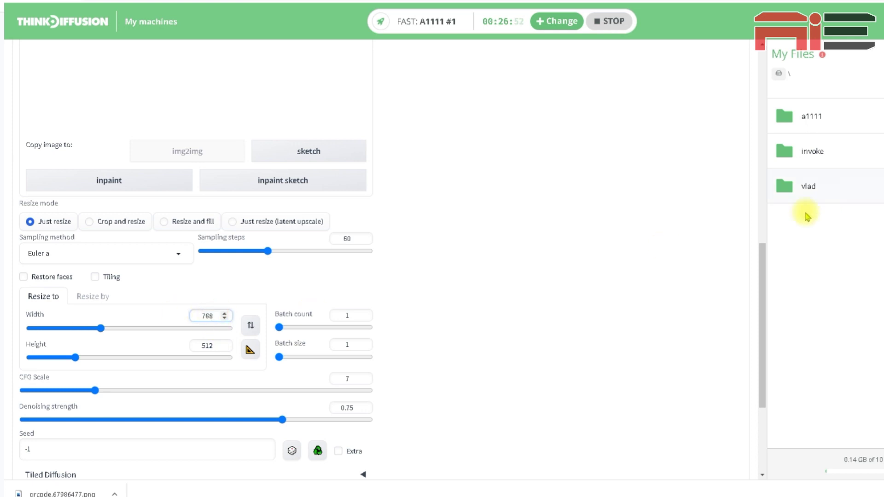
double_click(214, 346)
text(768)
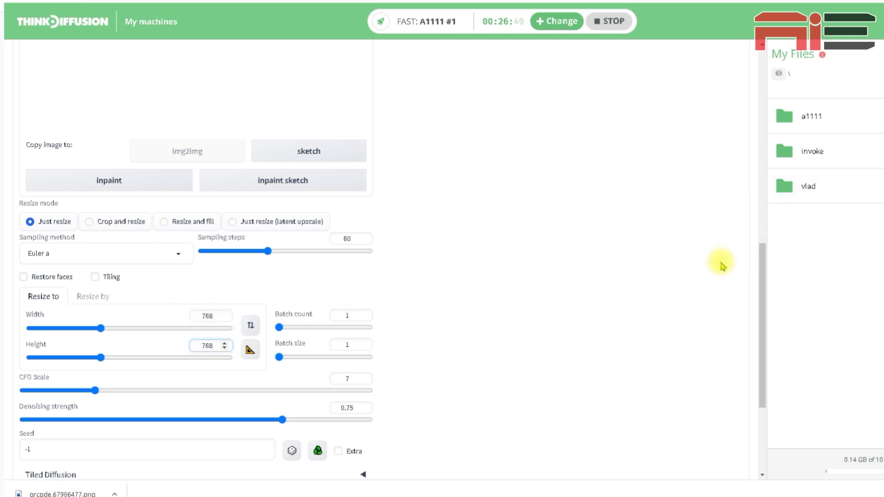
scroll(400, 302, down, 2)
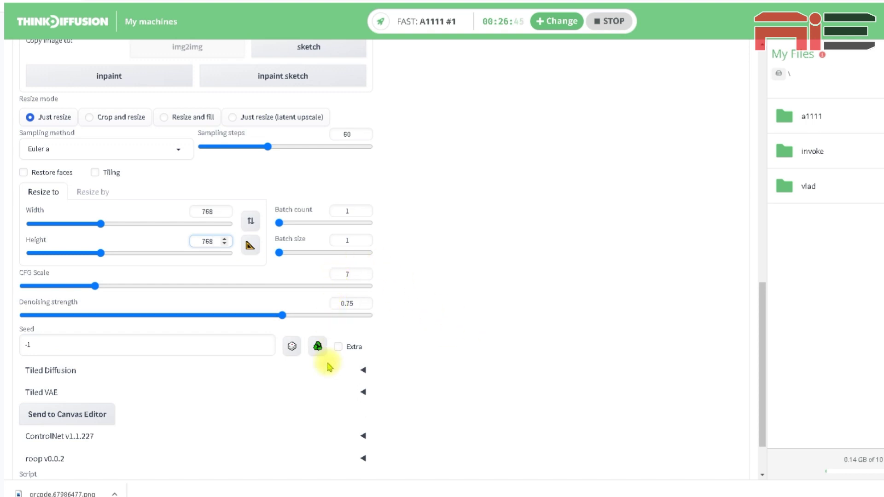
scroll(412, 345, down, 1)
Drop the fairy woman artwork into ControlNet Unit 0's image slot
click(189, 383)
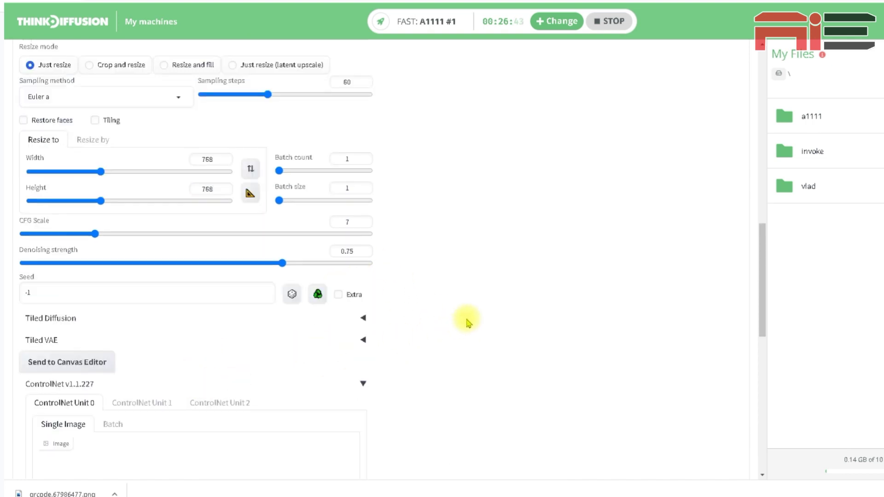
scroll(467, 320, down, 1)
scroll(470, 318, down, 3)
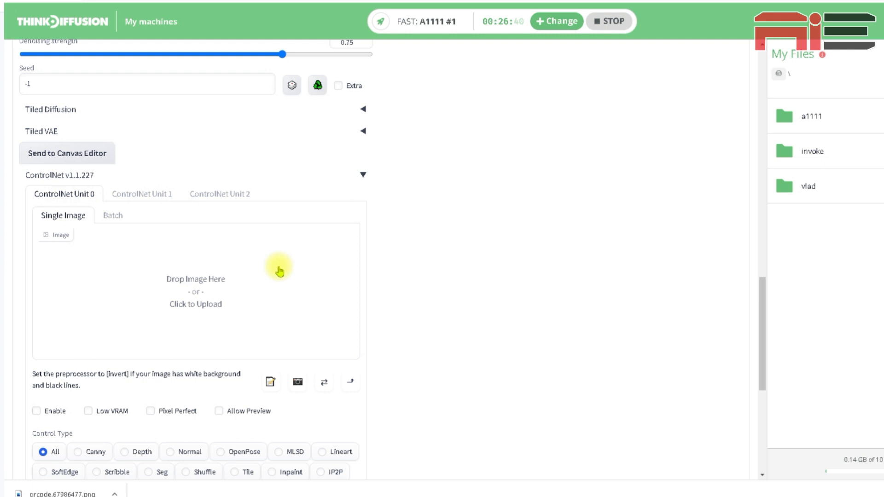
drag(322, 300, 196, 322)
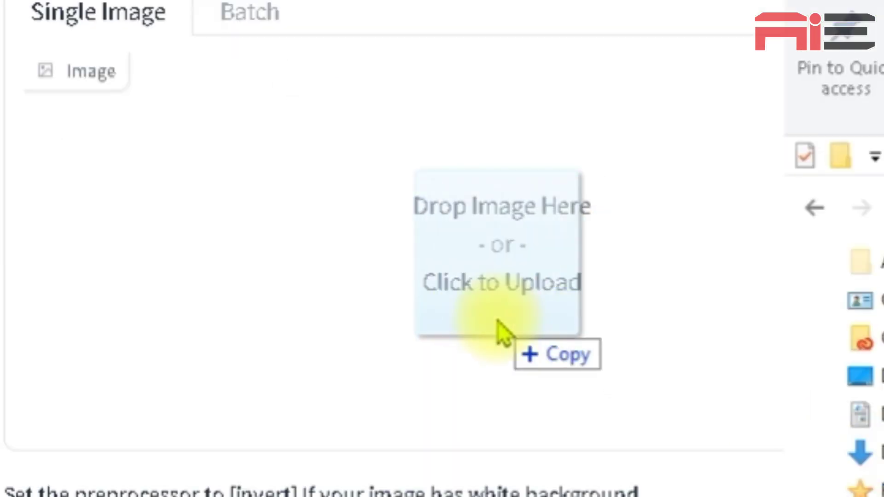
drag(501, 331, 502, 332)
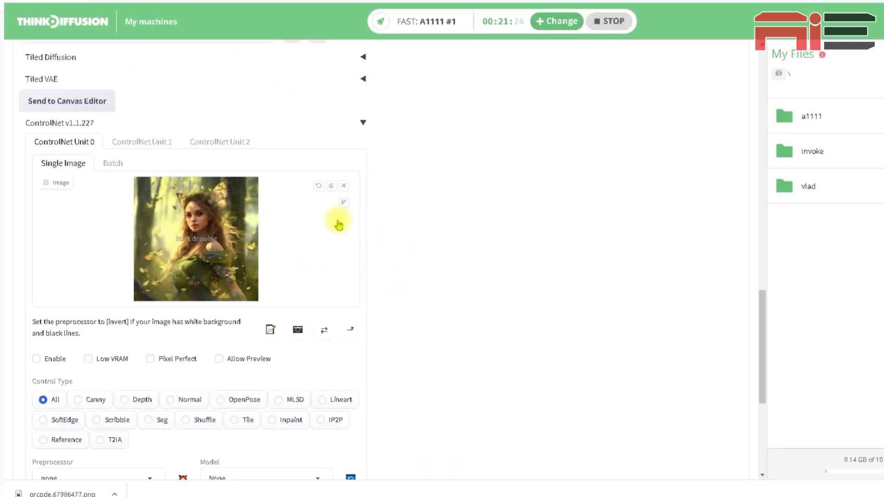
scroll(256, 207, down, 1)
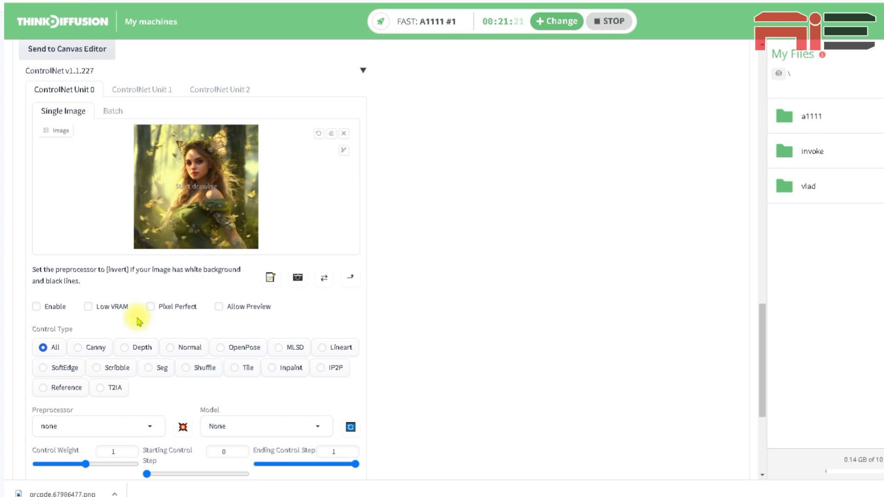
scroll(137, 321, up, 1)
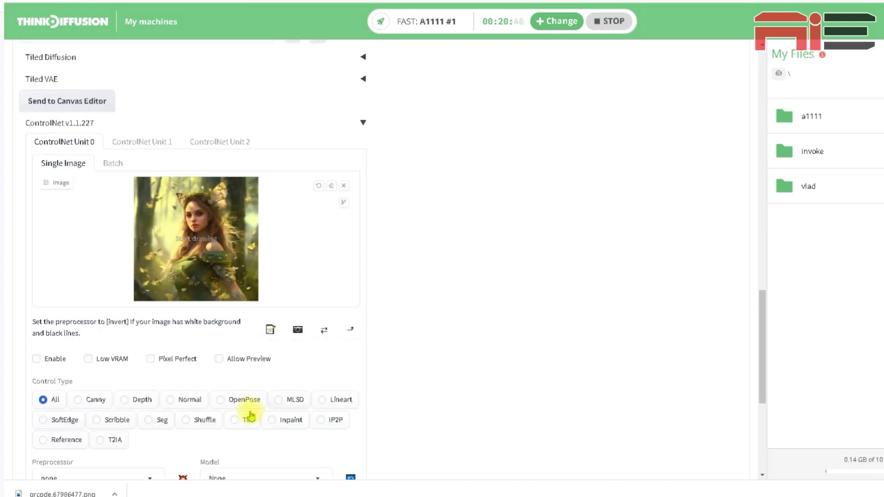
Set Unit 0 to Depth control type with Resize and Fill resize mode
click(125, 400)
scroll(189, 257, down, 4)
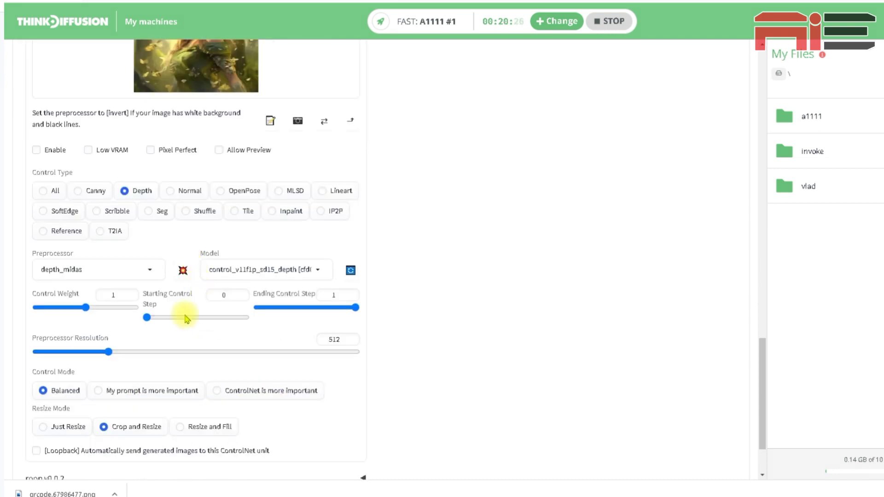
click(204, 430)
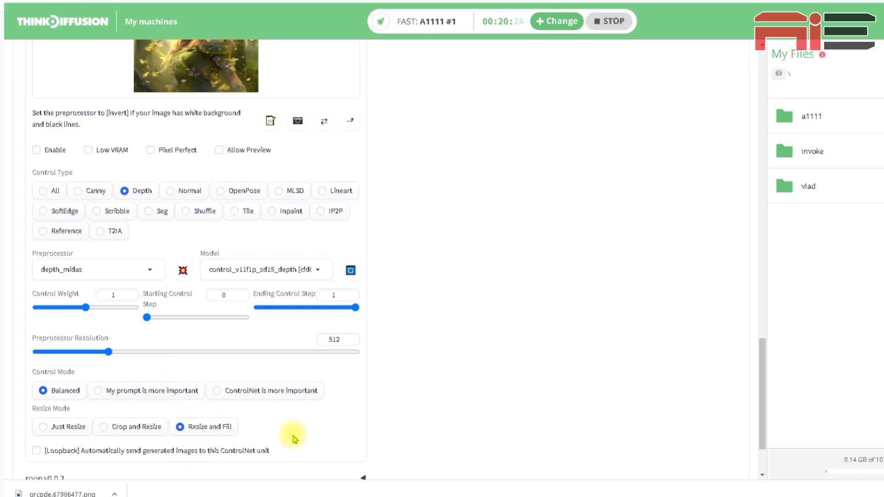
scroll(299, 422, down, 1)
scroll(198, 364, up, 5)
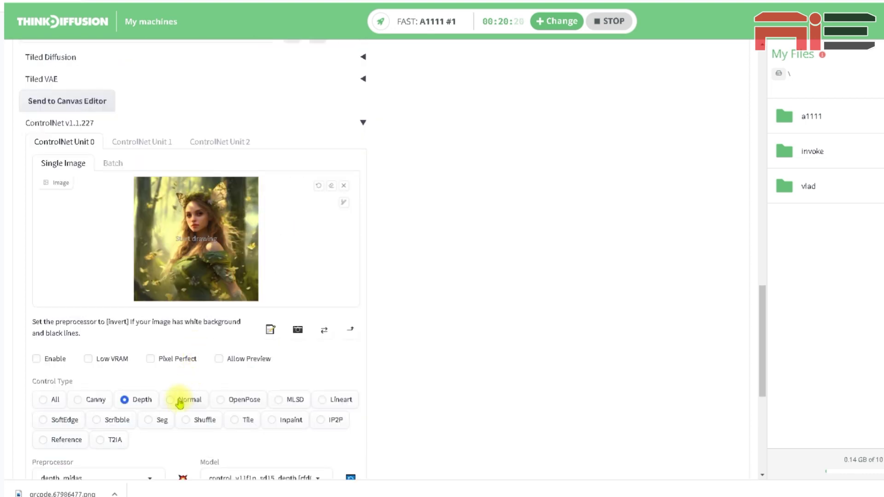
scroll(174, 401, up, 2)
Enable ControlNet Unit 1 for the QR code with Tile control (tile_resample) and Resize and Fill
click(148, 251)
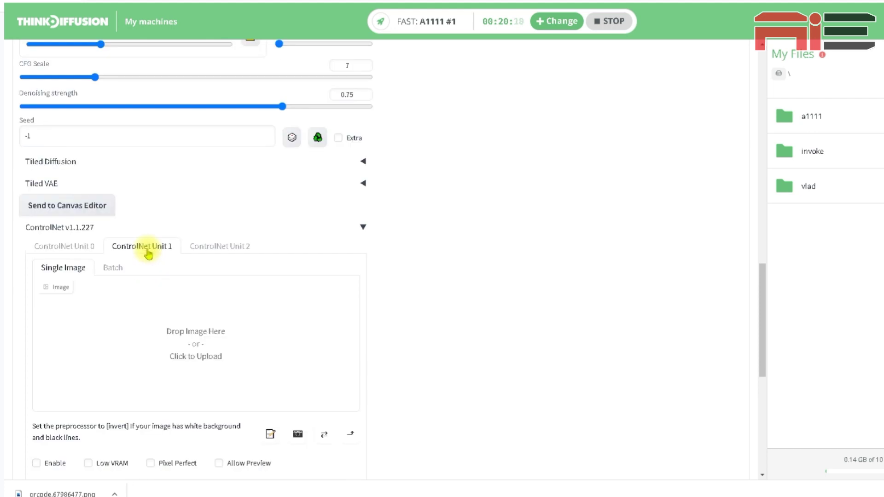
click(201, 353)
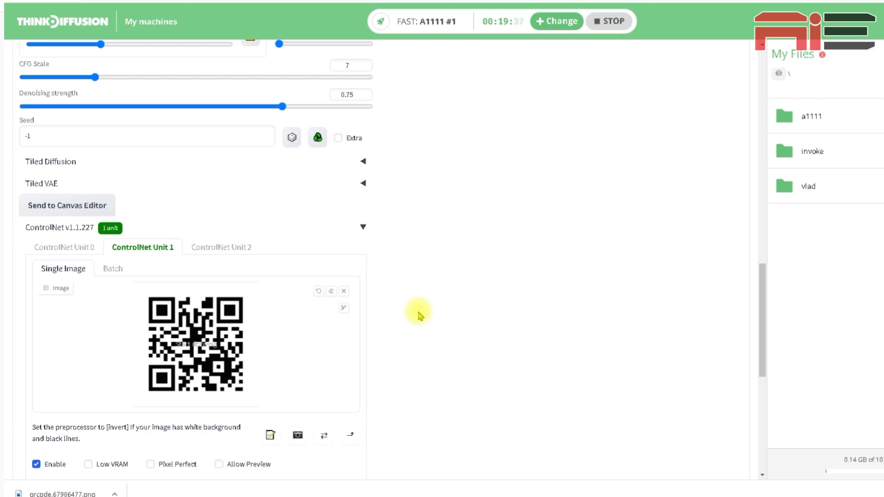
scroll(353, 283, down, 3)
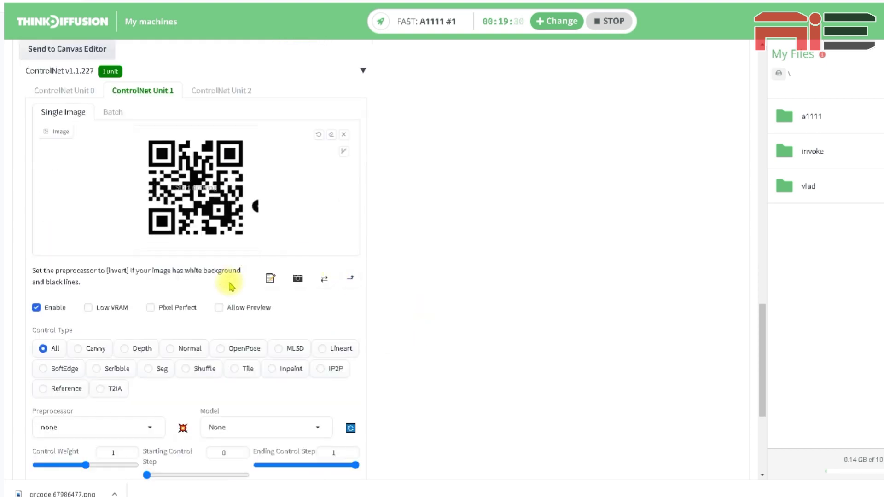
click(243, 379)
scroll(424, 328, down, 2)
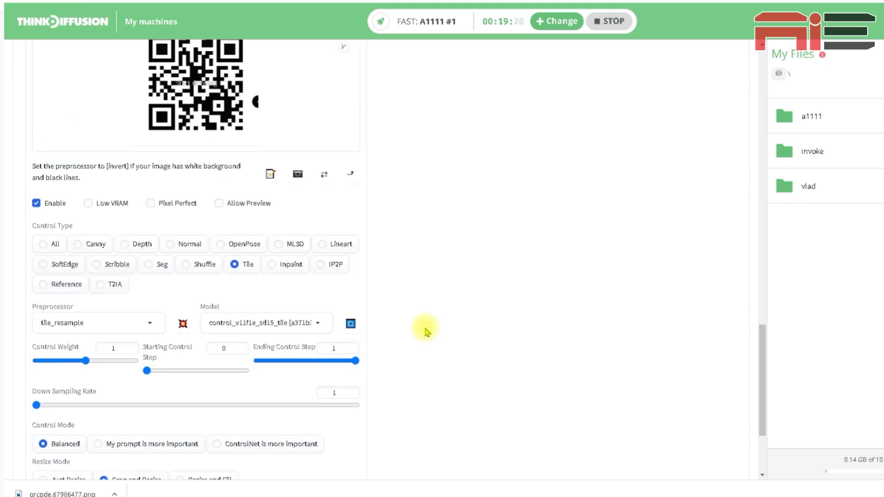
scroll(312, 368, down, 2)
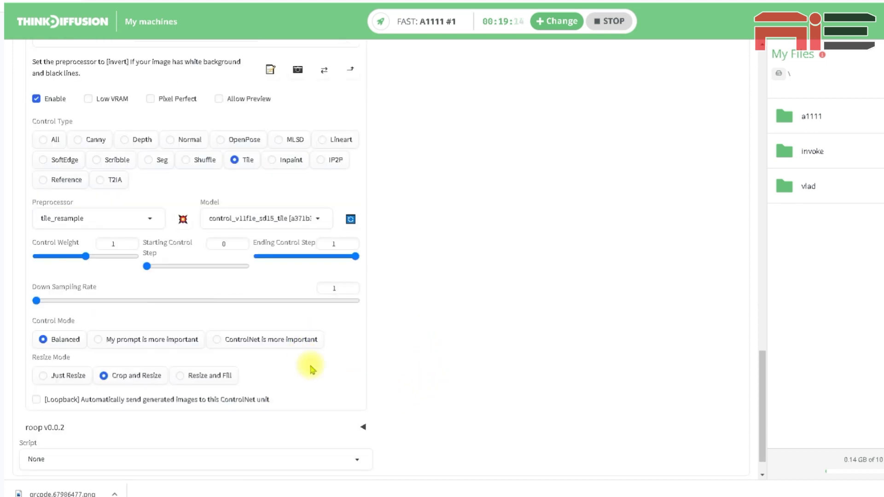
click(221, 377)
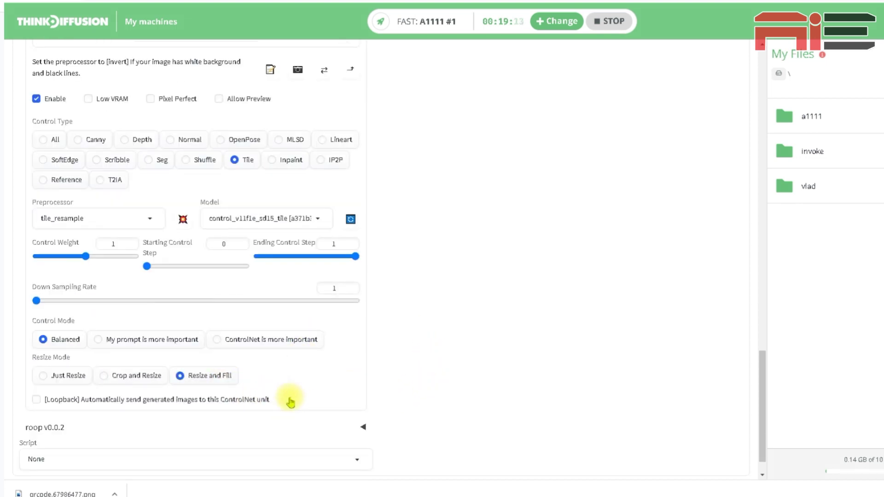
scroll(310, 411, down, 1)
scroll(318, 401, up, 4)
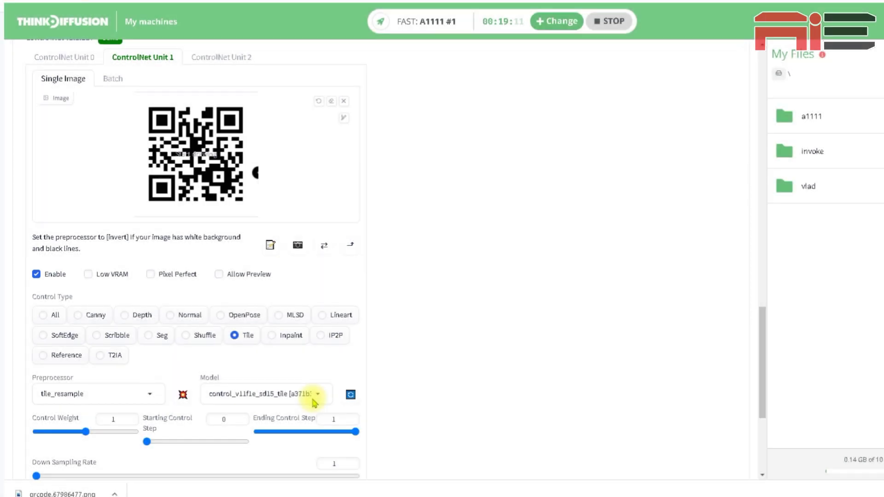
scroll(313, 403, up, 5)
Paste the ethereal Elven queen in a luminescent forest description into the img2img prompt
scroll(265, 318, up, 1)
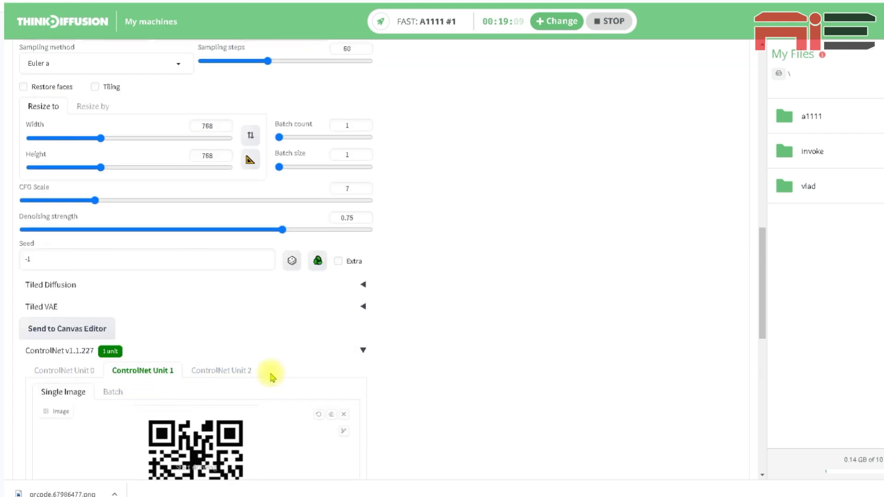
scroll(271, 377, up, 10)
scroll(278, 350, down, 1)
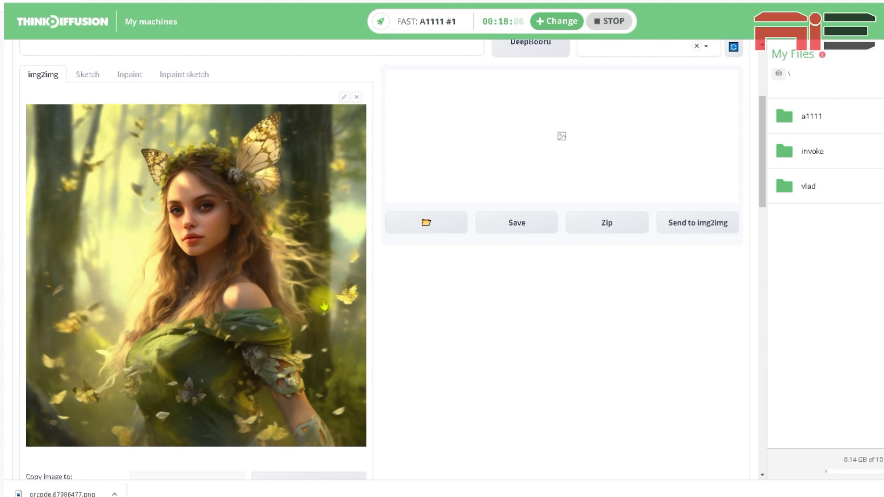
scroll(304, 290, up, 4)
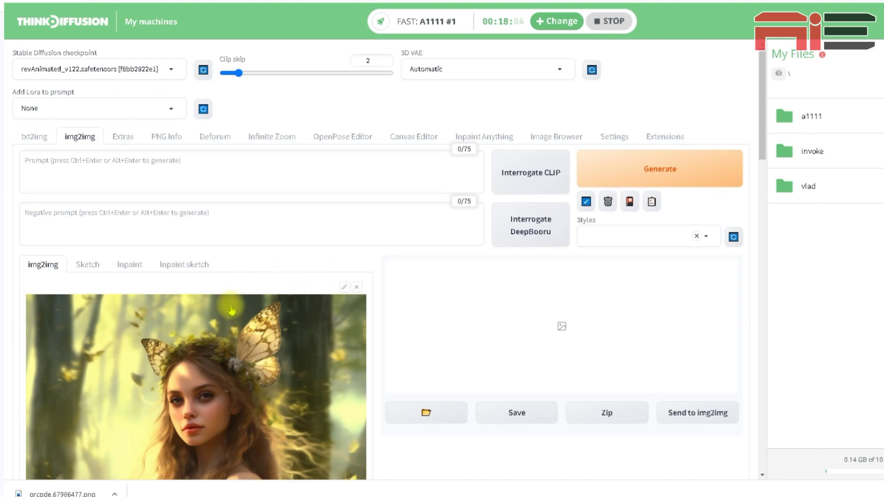
click(184, 240)
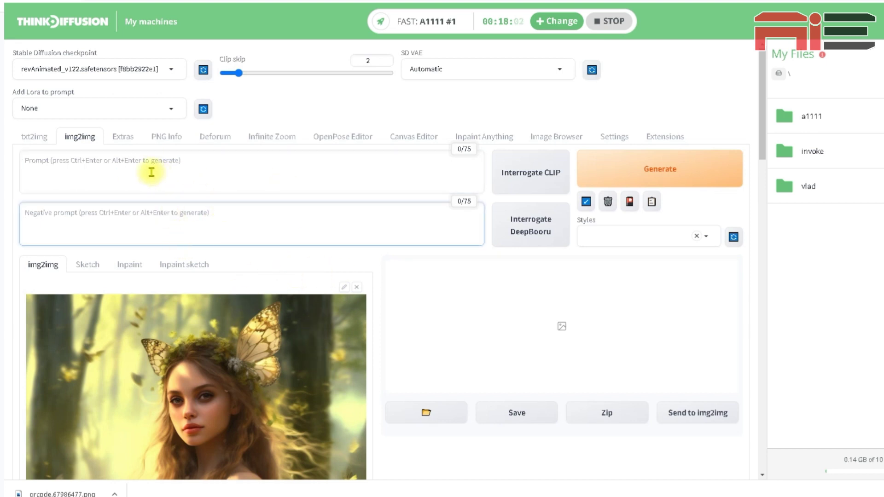
click(212, 221)
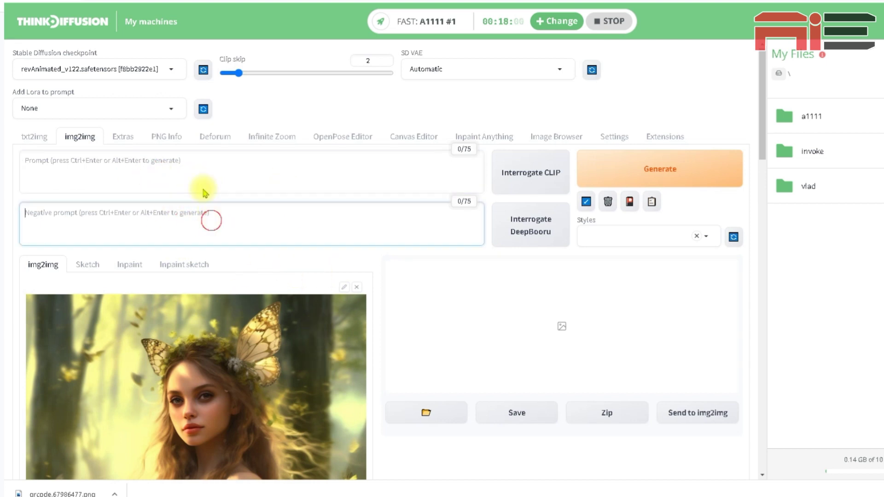
click(203, 189)
click(197, 221)
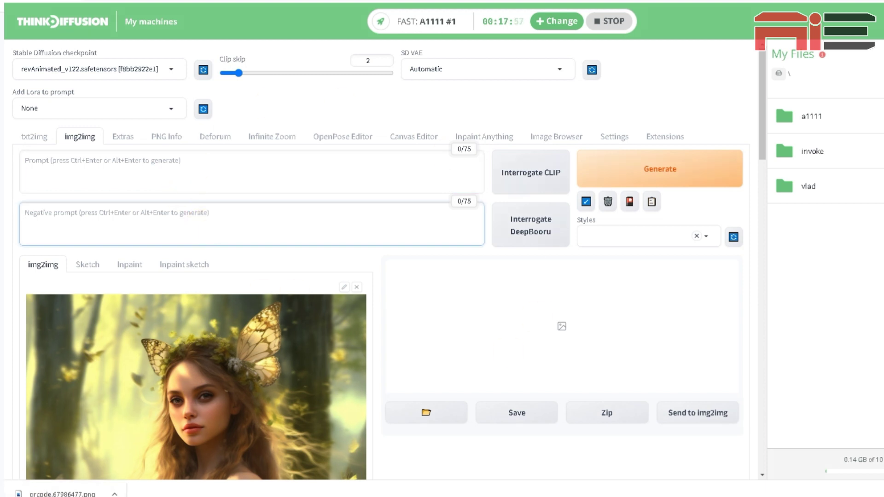
right_click(157, 169)
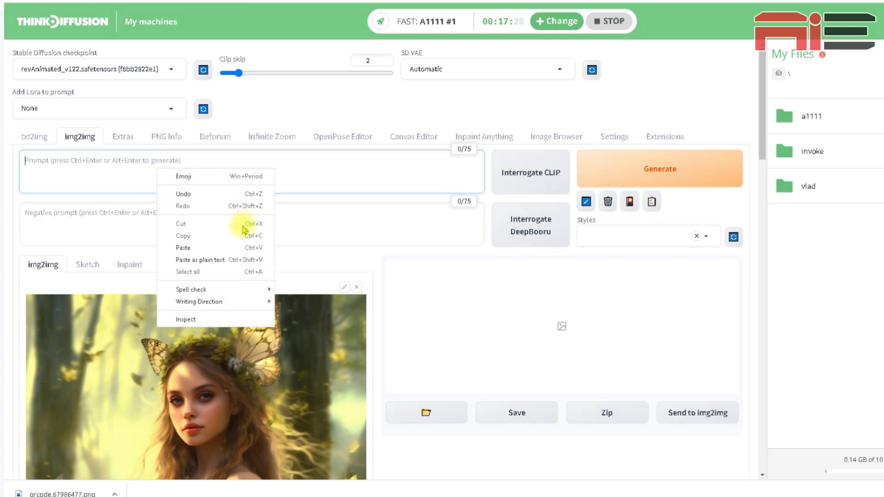
click(196, 249)
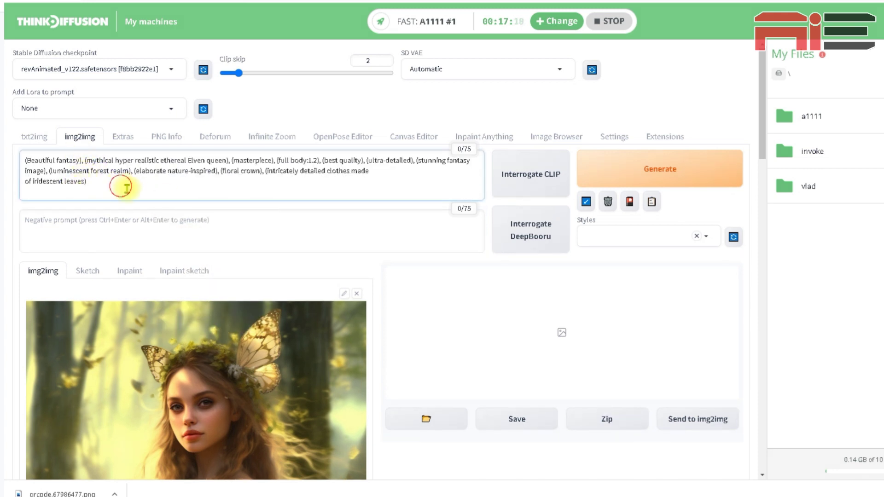
Paste the long exclusion list into the negative prompt
click(179, 232)
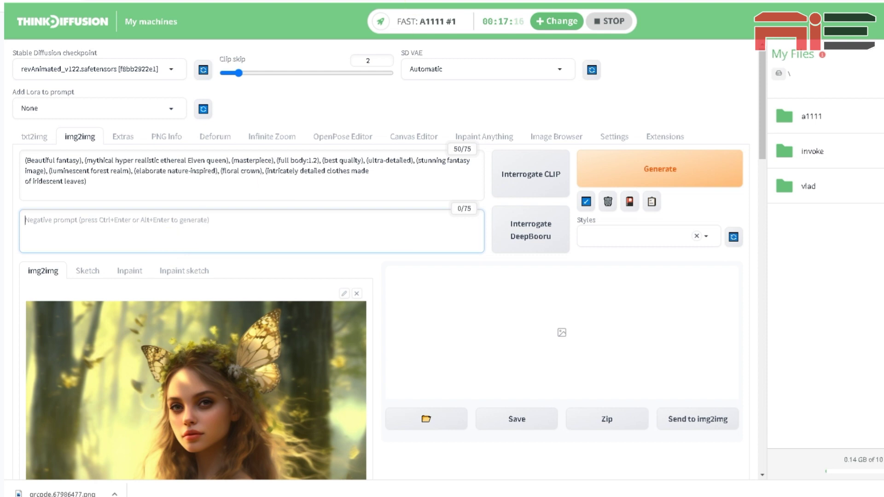
right_click(103, 223)
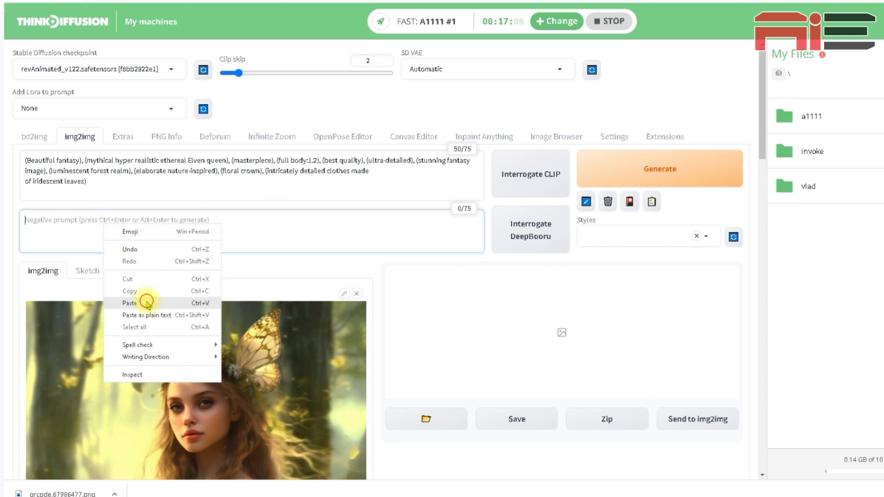
click(148, 301)
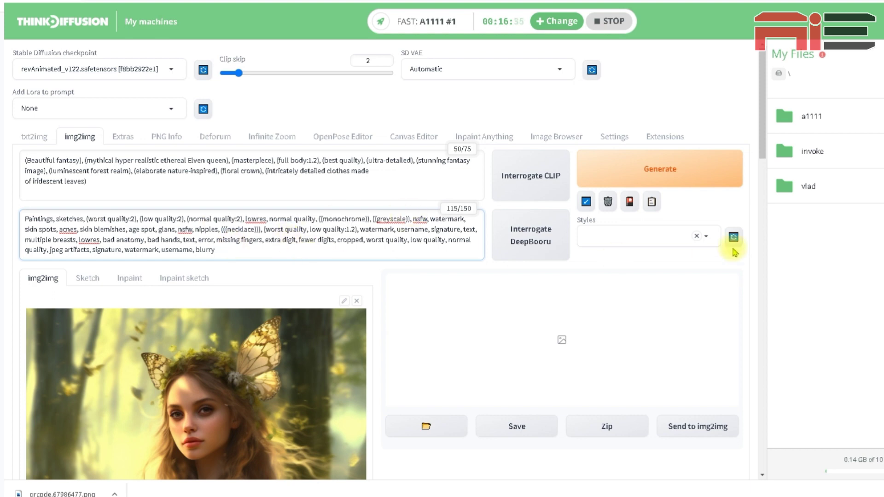
Generate the Elven QR artworks and flip through the results in the full-screen lightbox
click(682, 177)
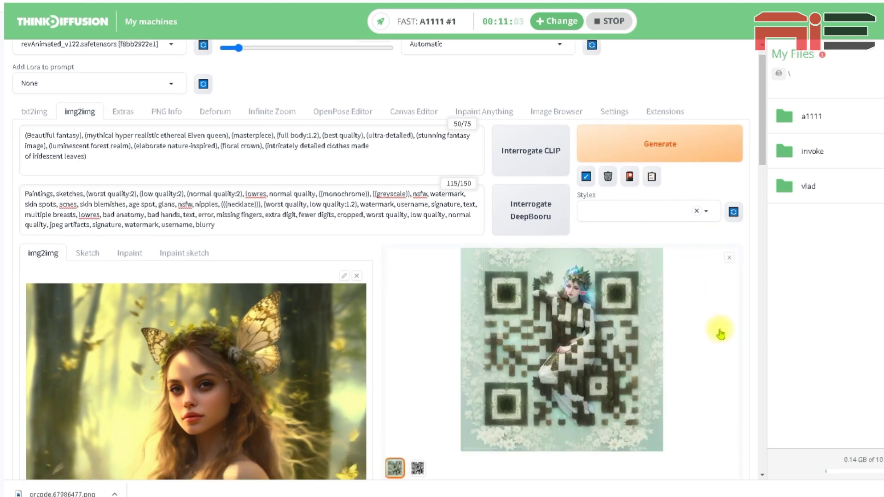
scroll(719, 320, down, 2)
click(630, 322)
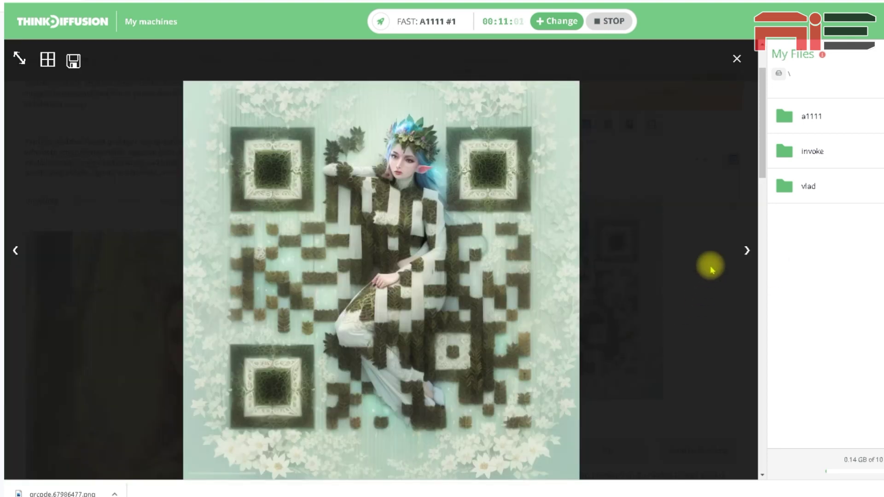
key(Right)
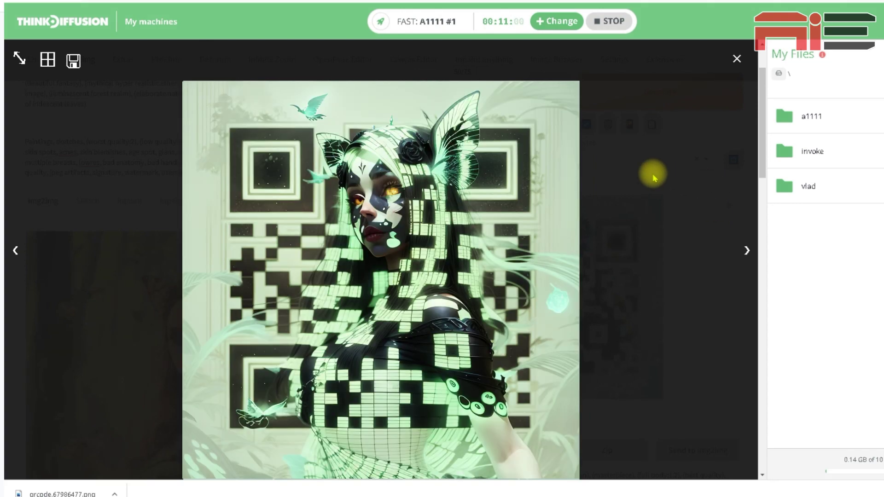
key(Right)
key(Right)
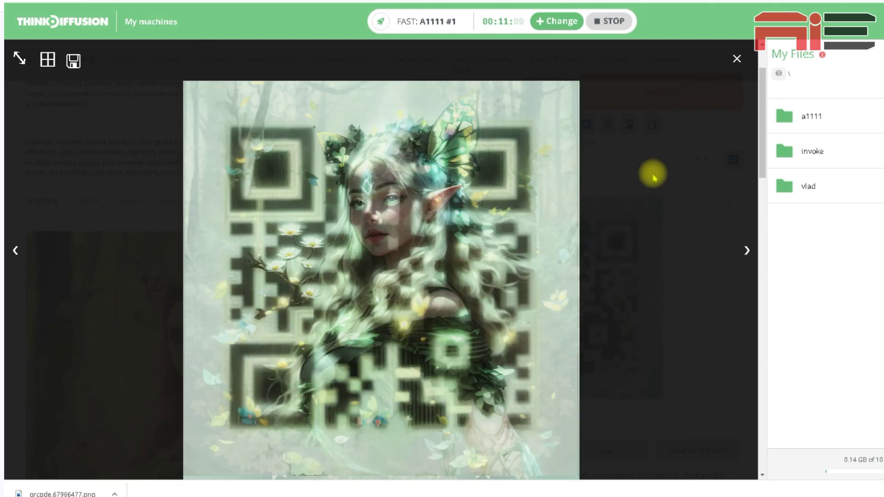
key(Right)
key(Right)
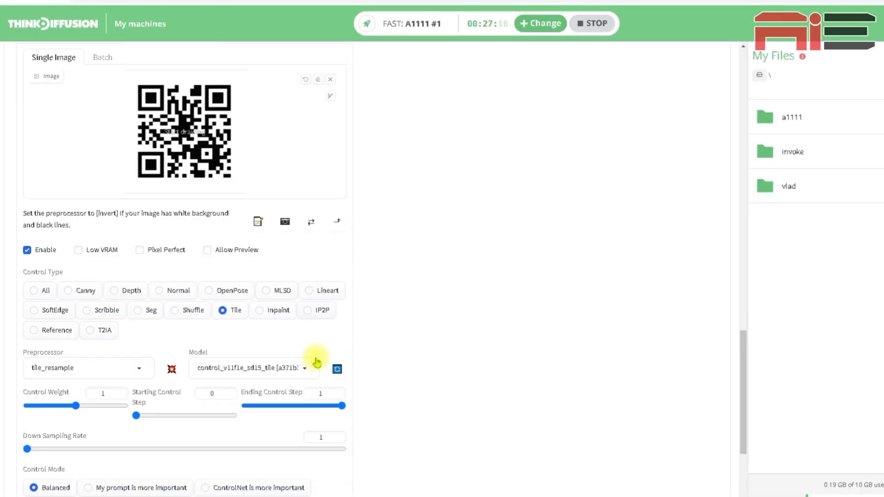
Raise the tile unit's control weight to 1.1 and starting control step to 0.21
scroll(316, 359, down, 3)
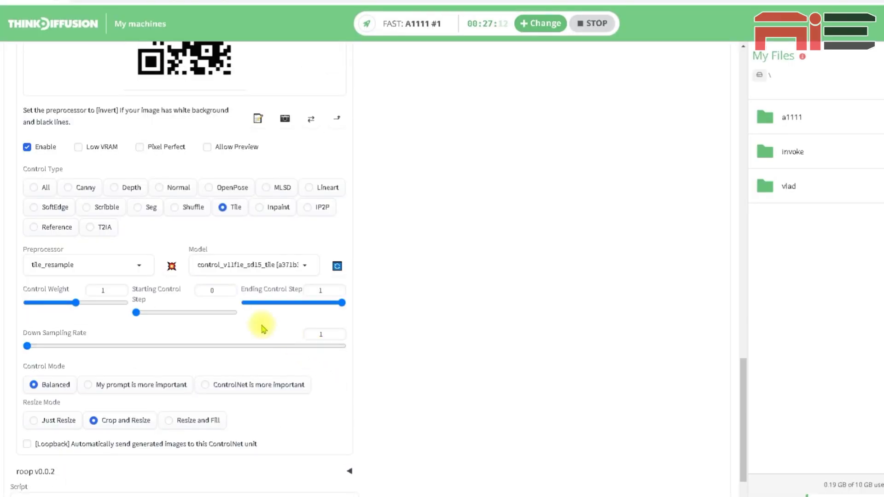
click(121, 289)
click(120, 289)
click(229, 288)
click(229, 288)
click(229, 289)
click(229, 289)
click(229, 289)
drag(229, 290, 229, 291)
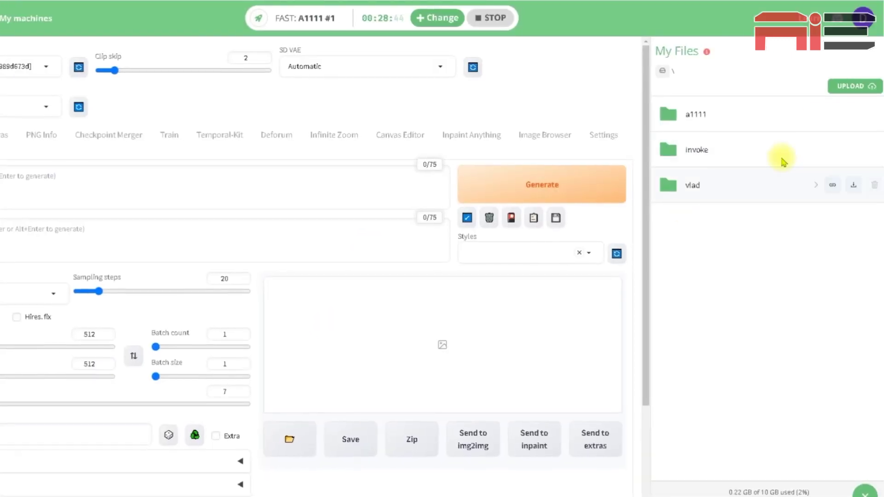
Browse My Files to a1111 > outputs > img2img-images > 2023-07-18
click(811, 114)
click(803, 285)
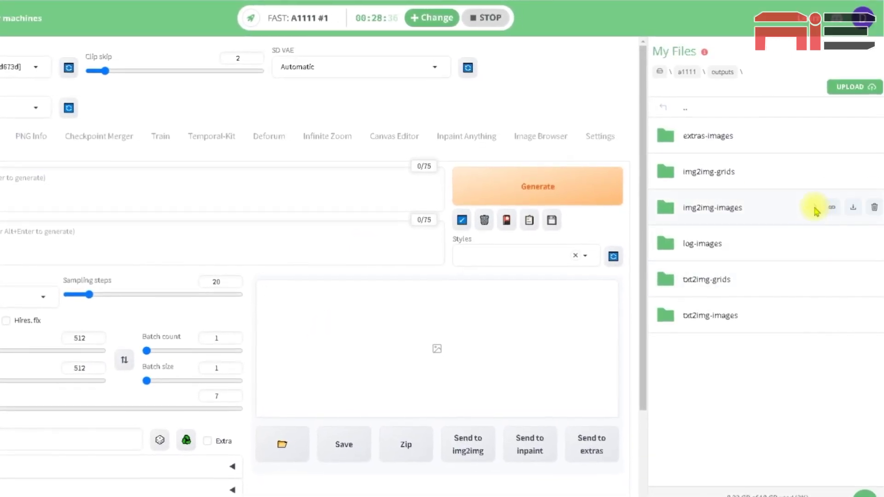
click(811, 205)
click(813, 317)
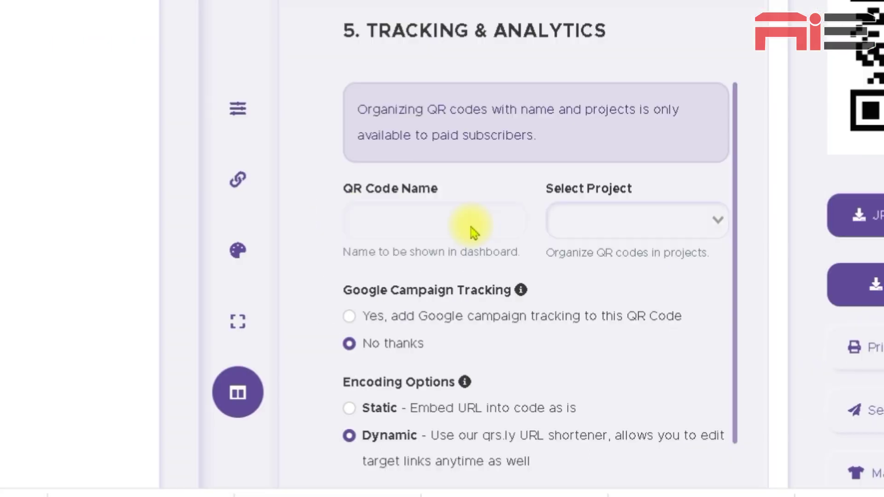
Scroll to Encoding Options and highlight the selected Dynamic encoding with the qrs.ly shortener
scroll(474, 228, down, 5)
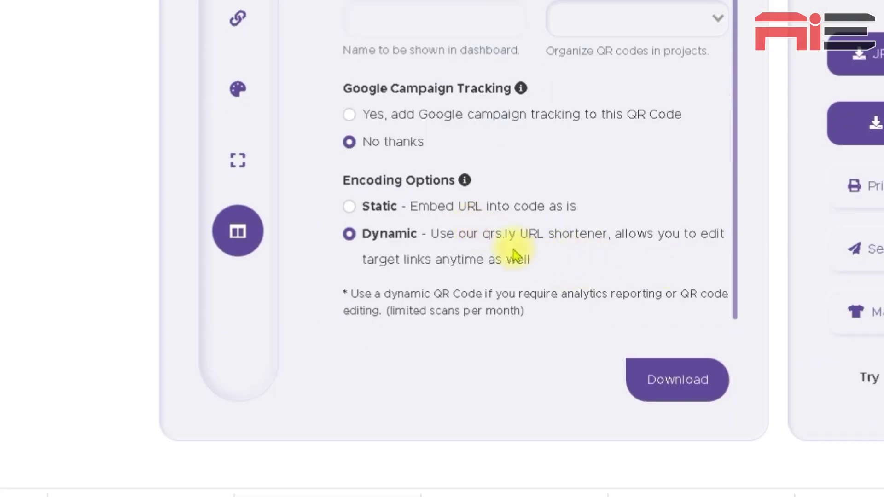
drag(431, 238, 620, 265)
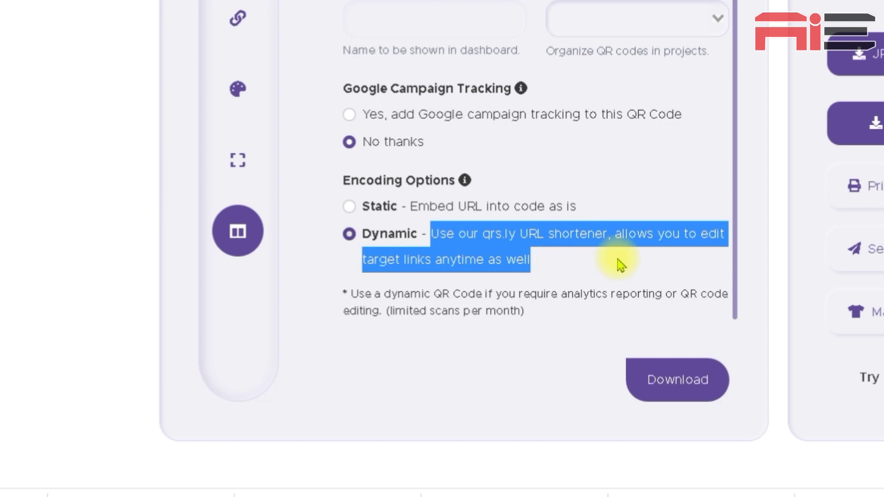
click(586, 269)
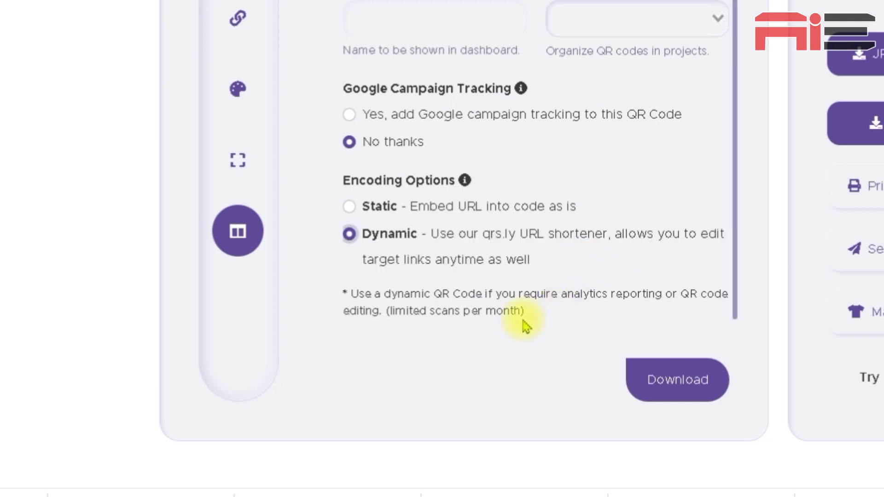